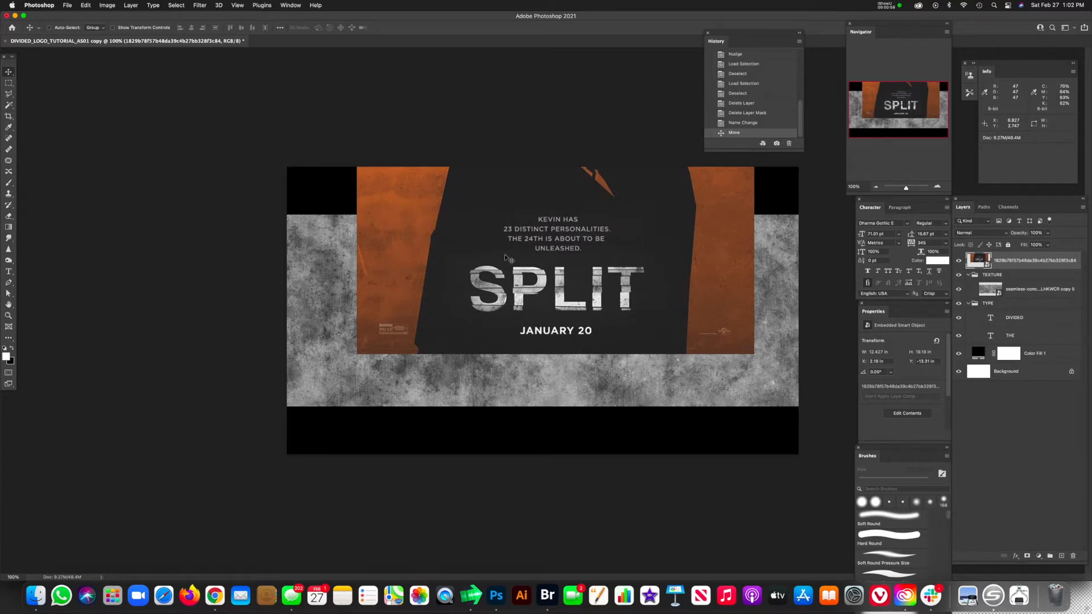
Step: Hide the SPLIT poster reference layer, the concrete texture layer and the THE text layer
left_click(958, 260)
left_click(988, 291)
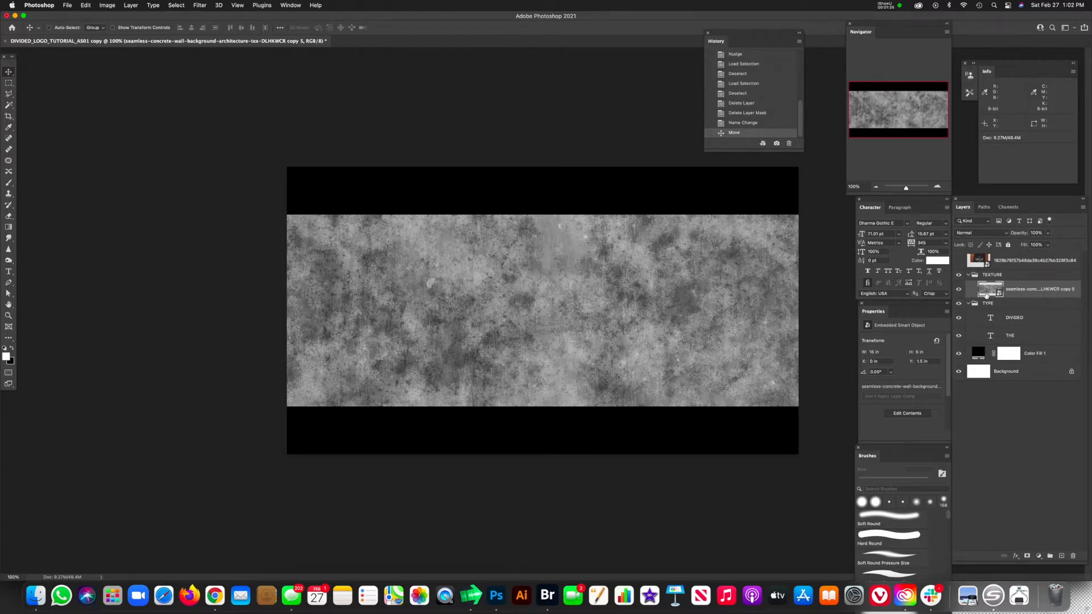
left_click(959, 289)
left_click(990, 321)
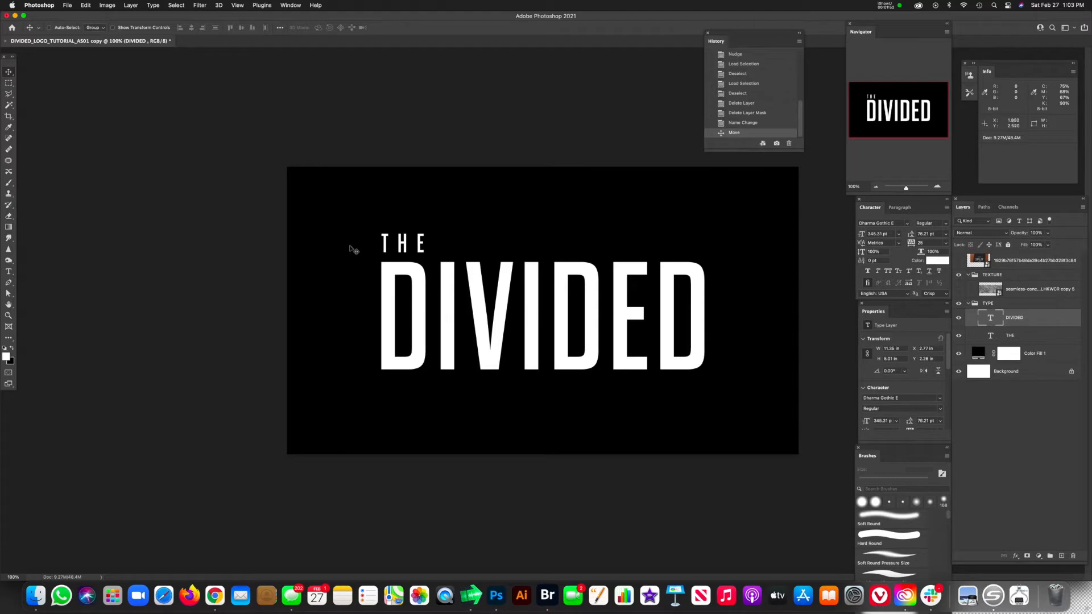
left_click(965, 336)
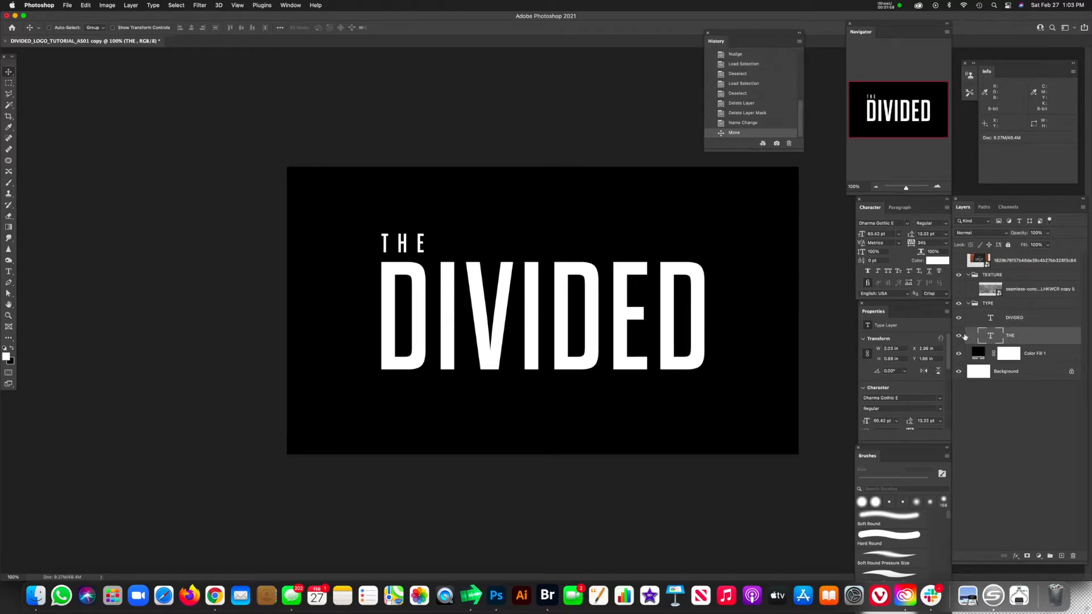
left_click(959, 337)
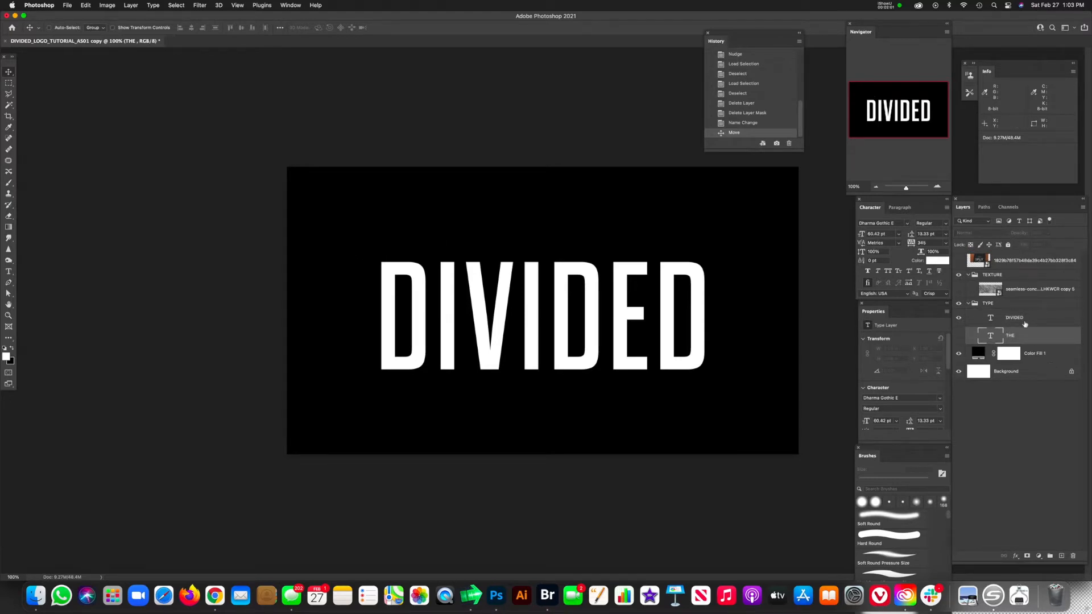
Step: Add a layer mask to the DIVIDED text layer and choose the Polygonal Lasso tool
left_click(1026, 326)
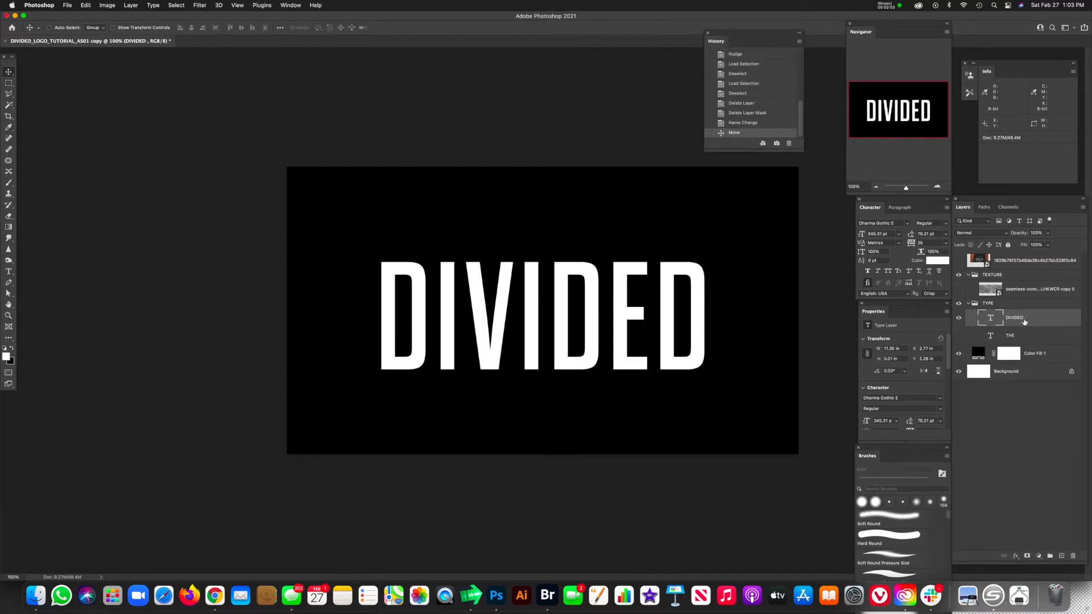
left_click(1027, 557)
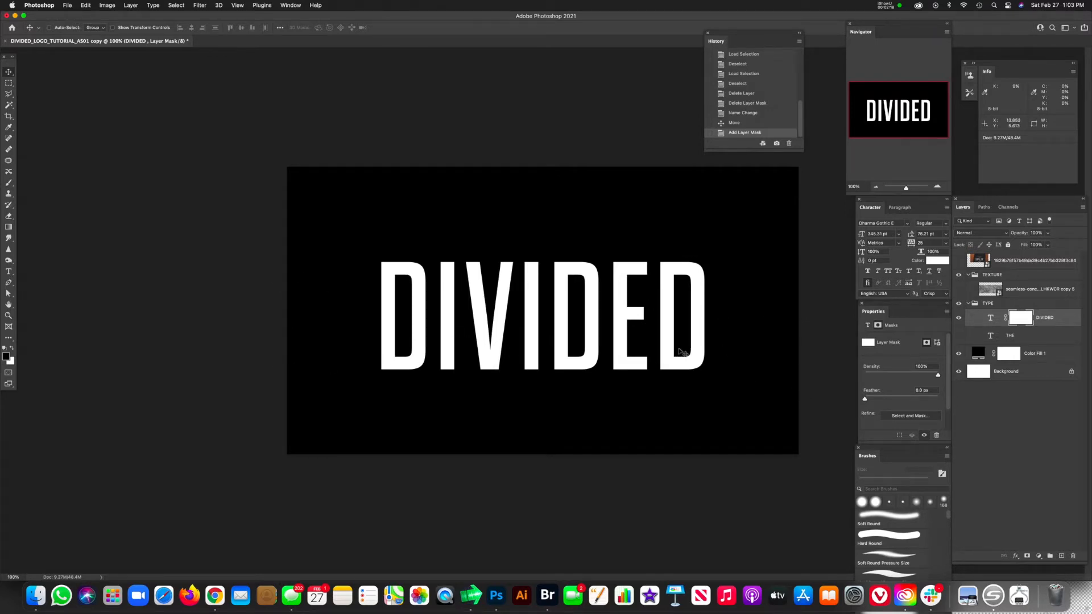
left_click(8, 95)
right_click(9, 95)
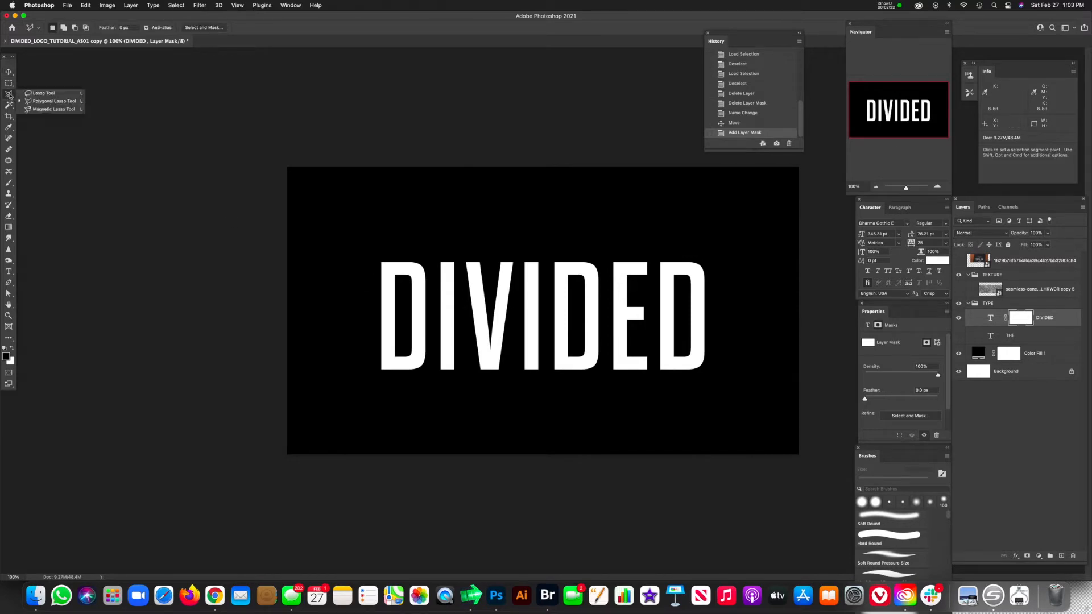
left_click(43, 103)
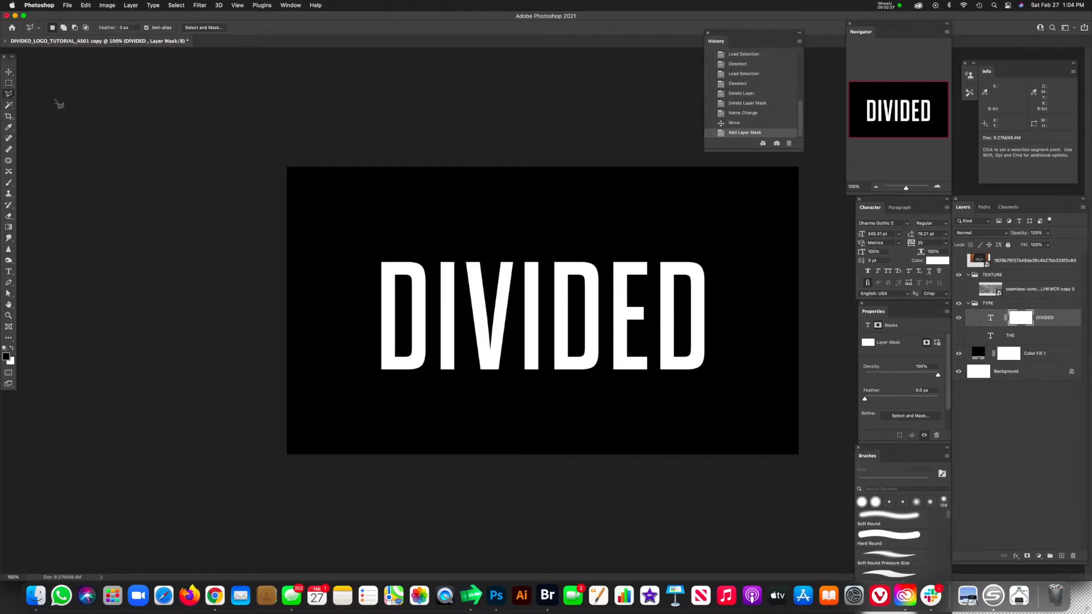
left_click(346, 272)
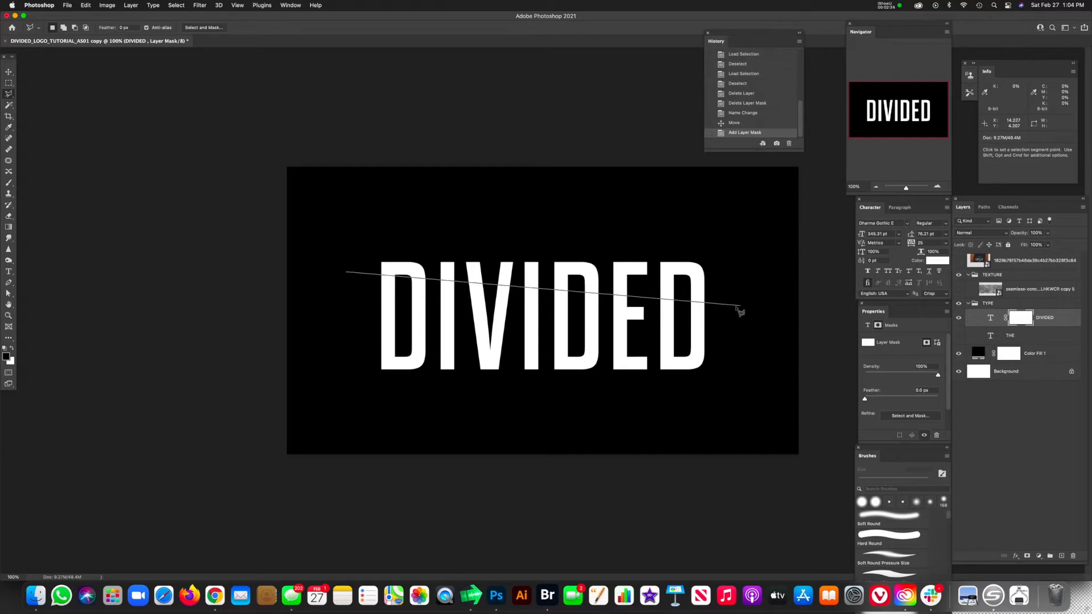
key("Escape")
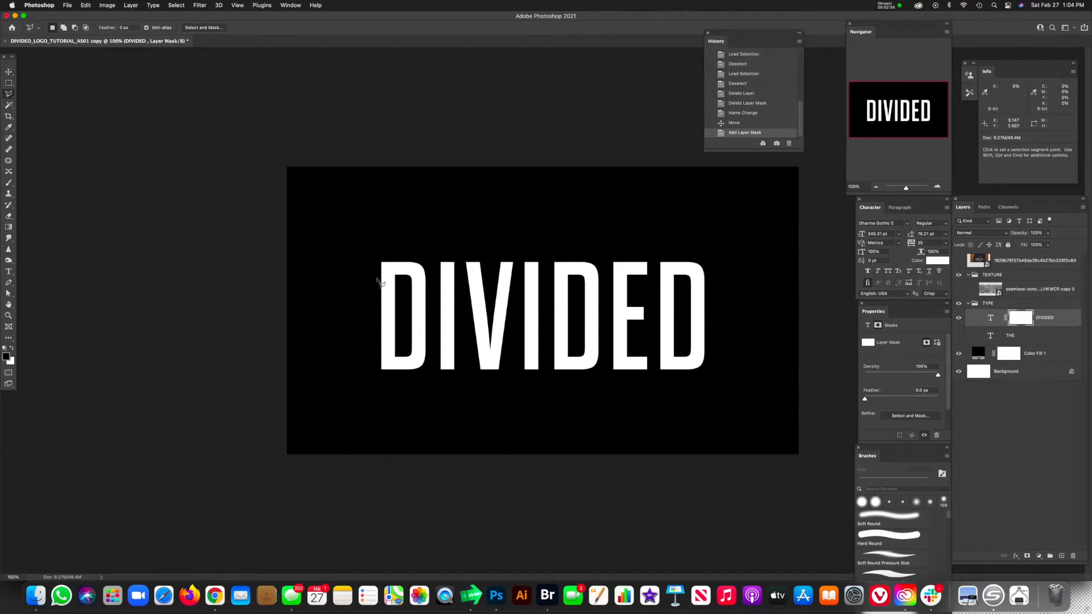
left_click(350, 271)
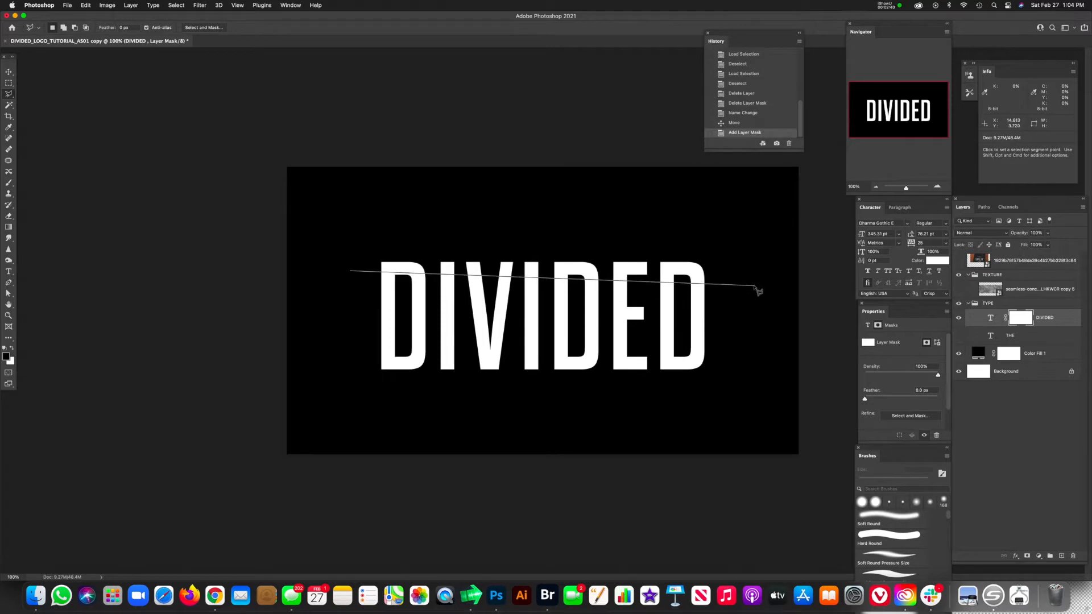
key("Escape")
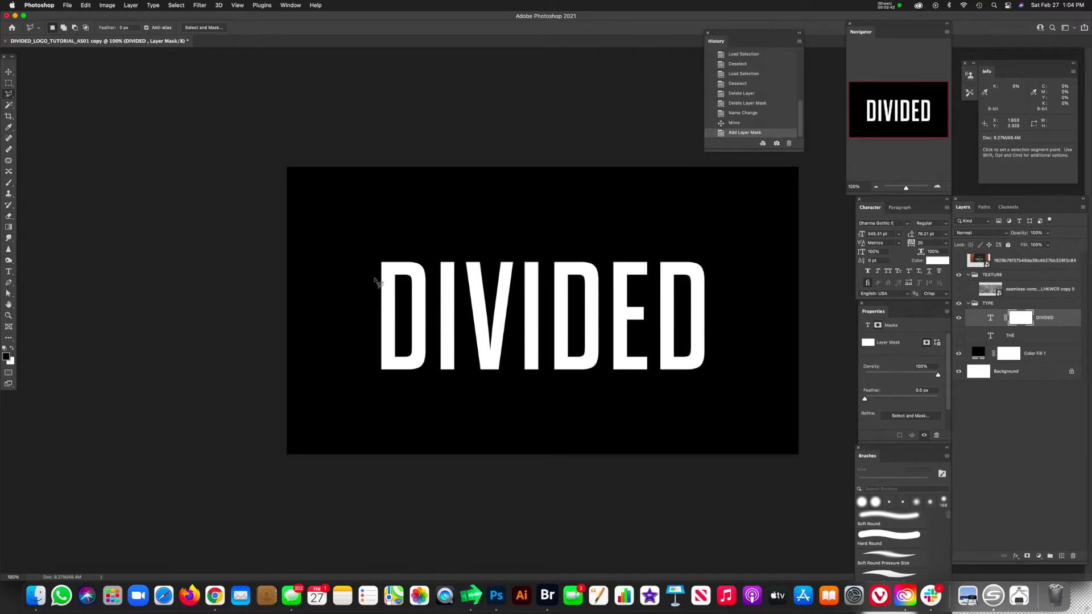
Step: Outline everything below the top of the DIVIDED letters with a polygonal selection about 12.1 by 4.7 in, its upper edge sloping slightly down to the right
left_click(736, 290)
left_click(729, 415)
left_click(357, 425)
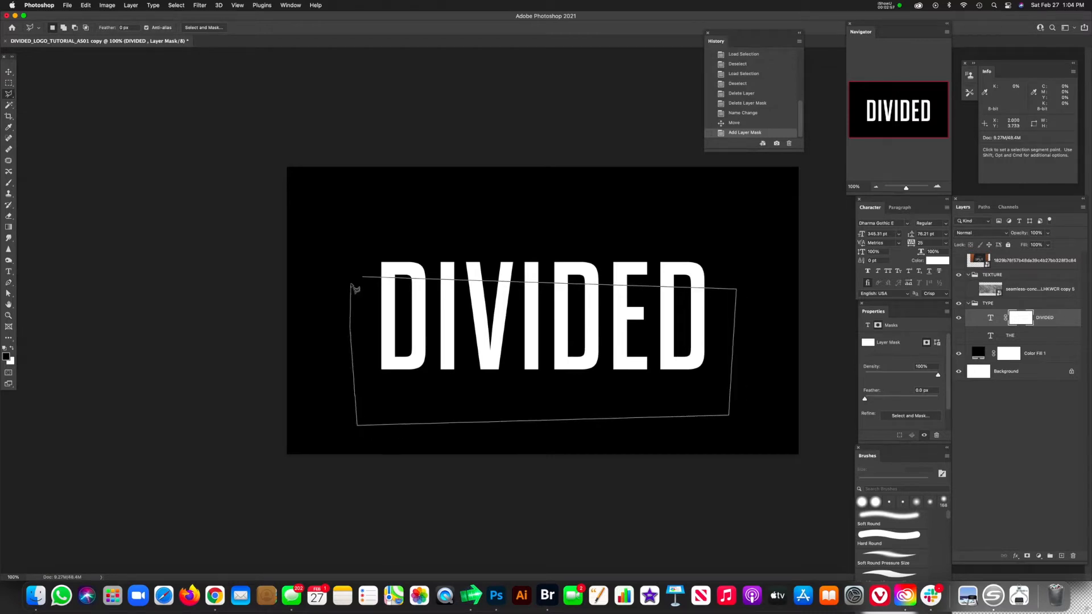
left_click(365, 280)
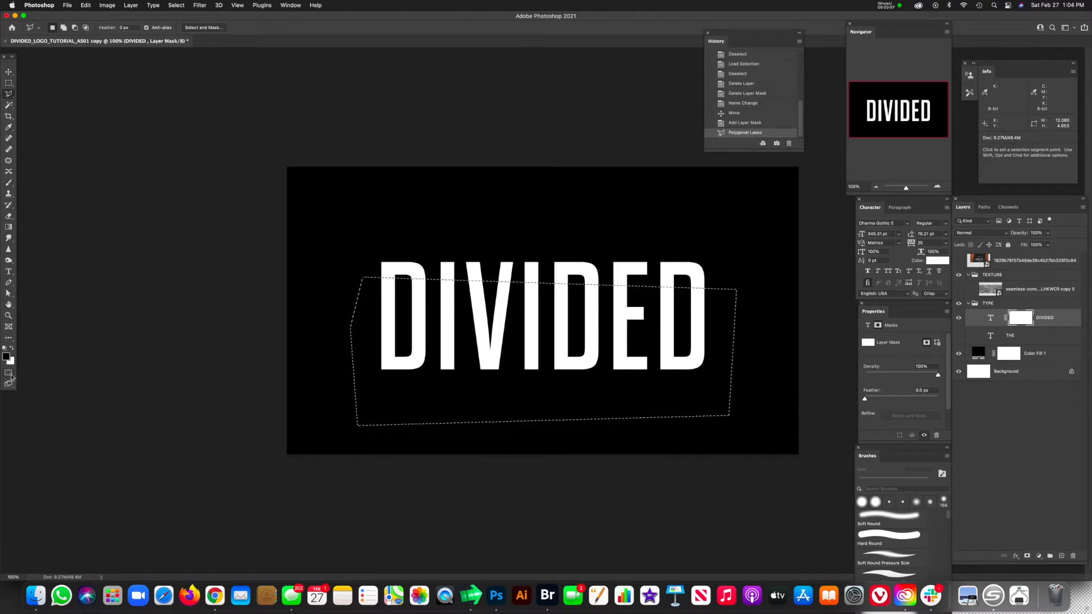
Step: Fill the selected area of the DIVIDED layer's mask with black, using black as the background color, to hide the lower letters
key("b")
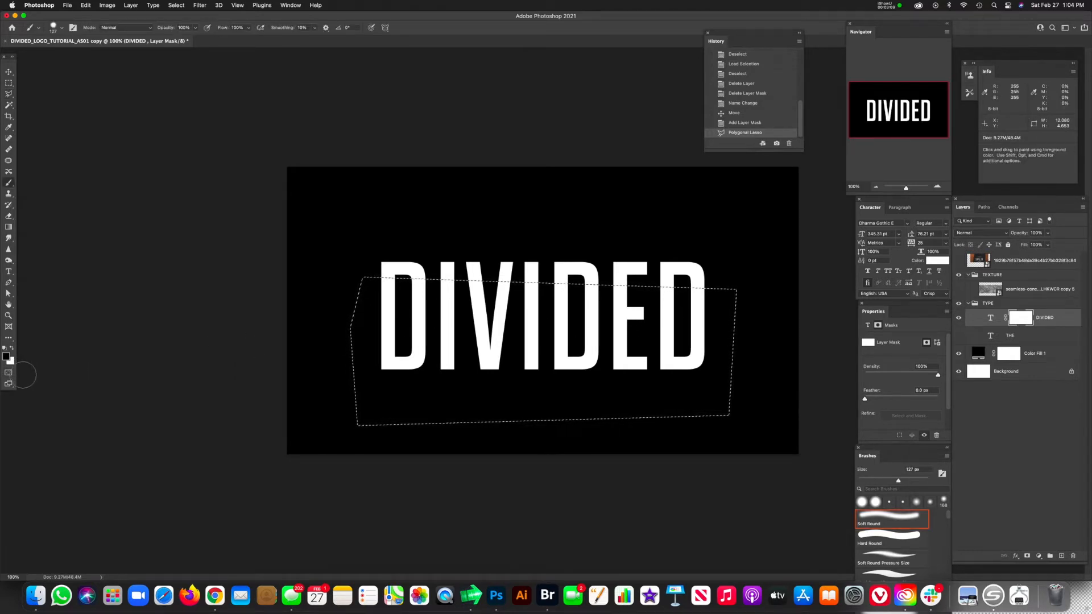
key("x")
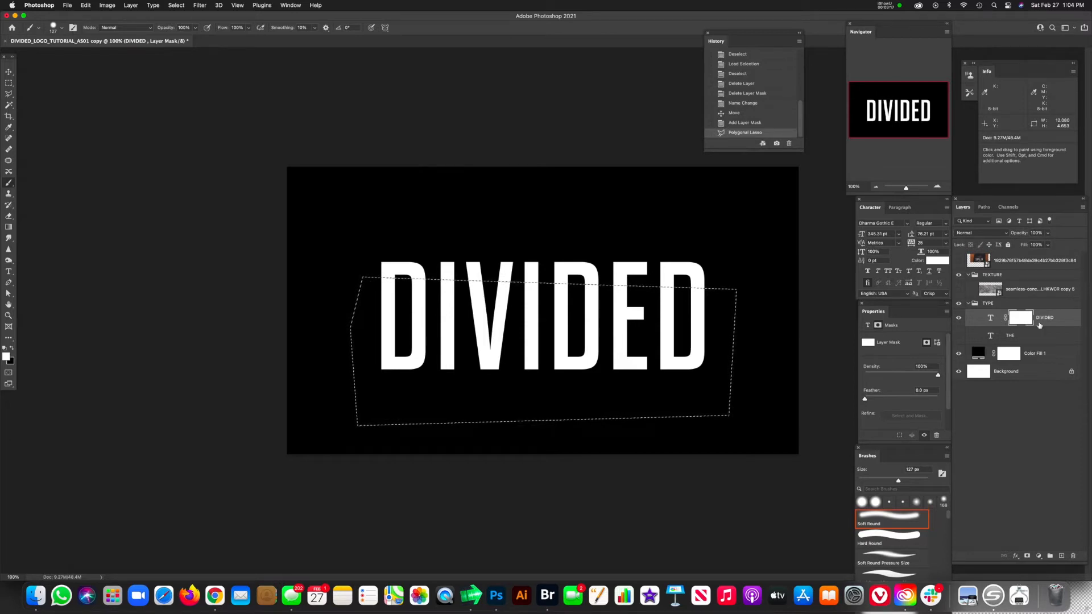
key("super+BackSpace")
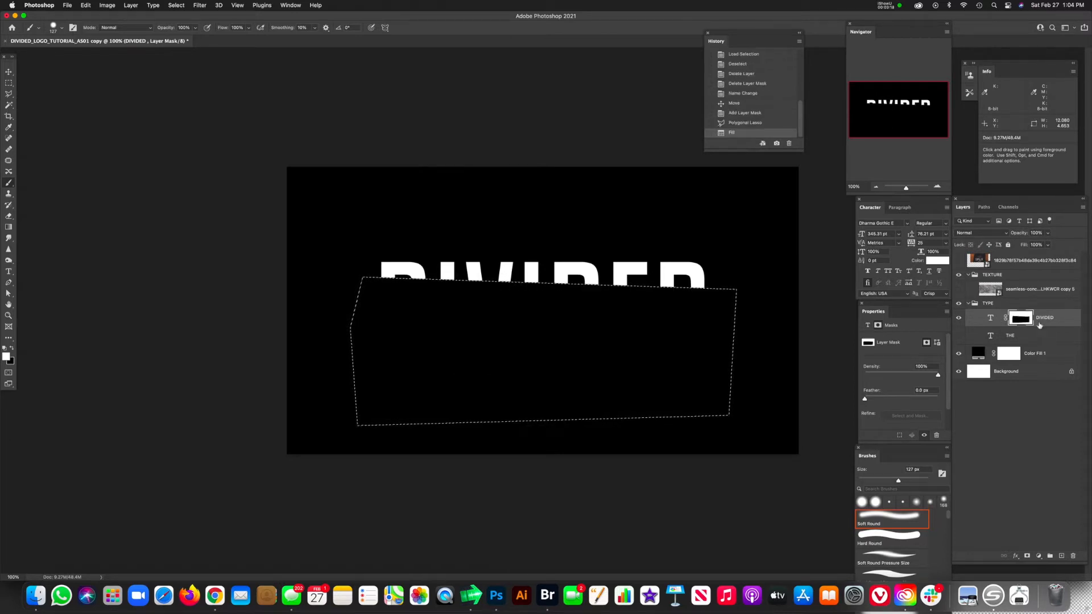
Step: Duplicate the masked DIVIDED layer, then deselect and invert the original layer's mask so it shows only the lower part
left_click(990, 322)
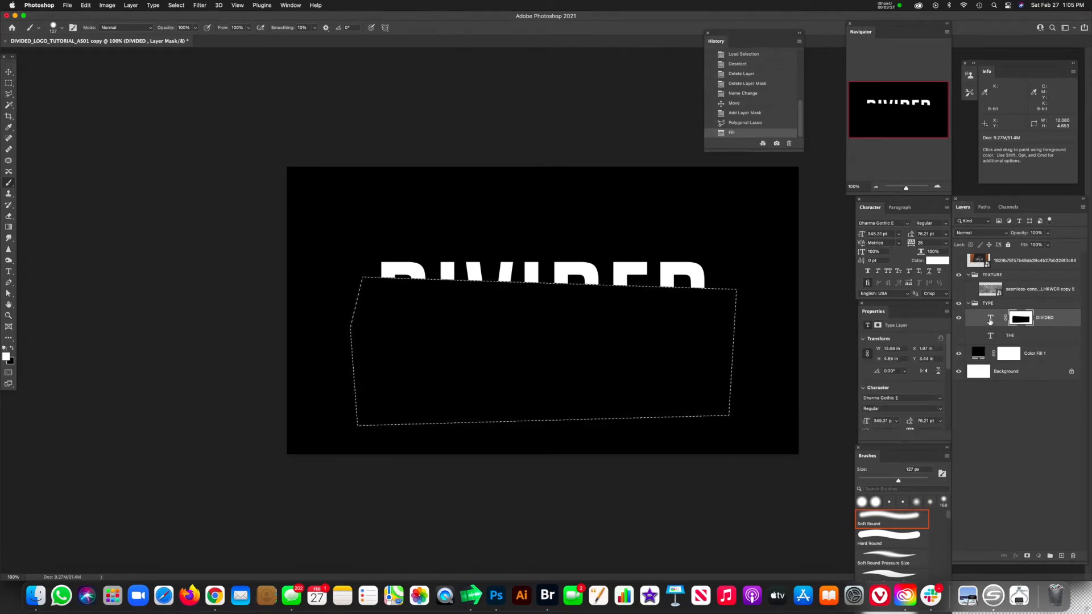
key("super+j")
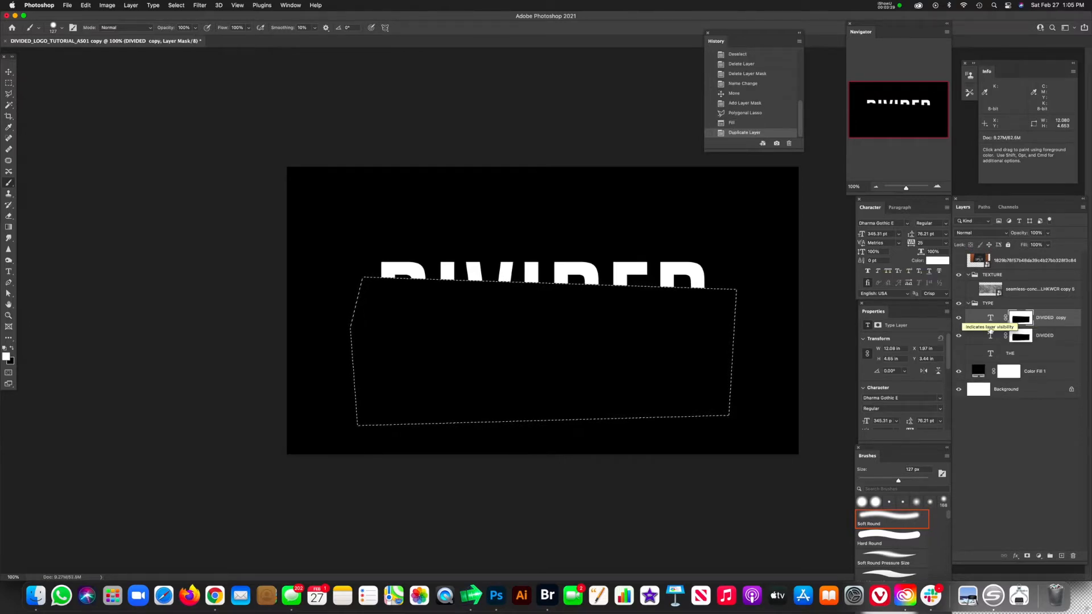
left_click(989, 338)
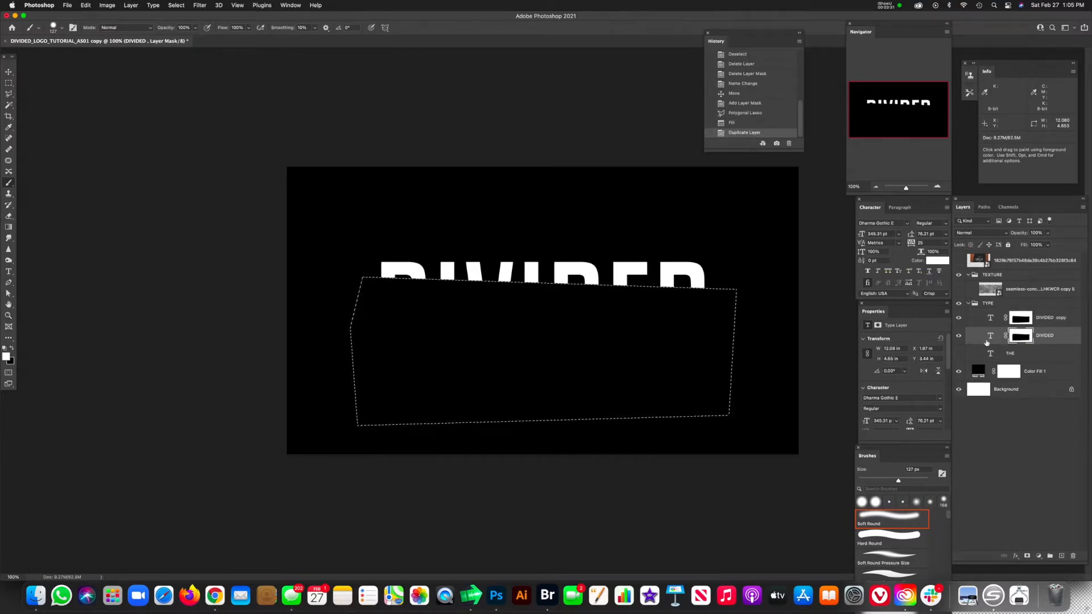
key("super+d")
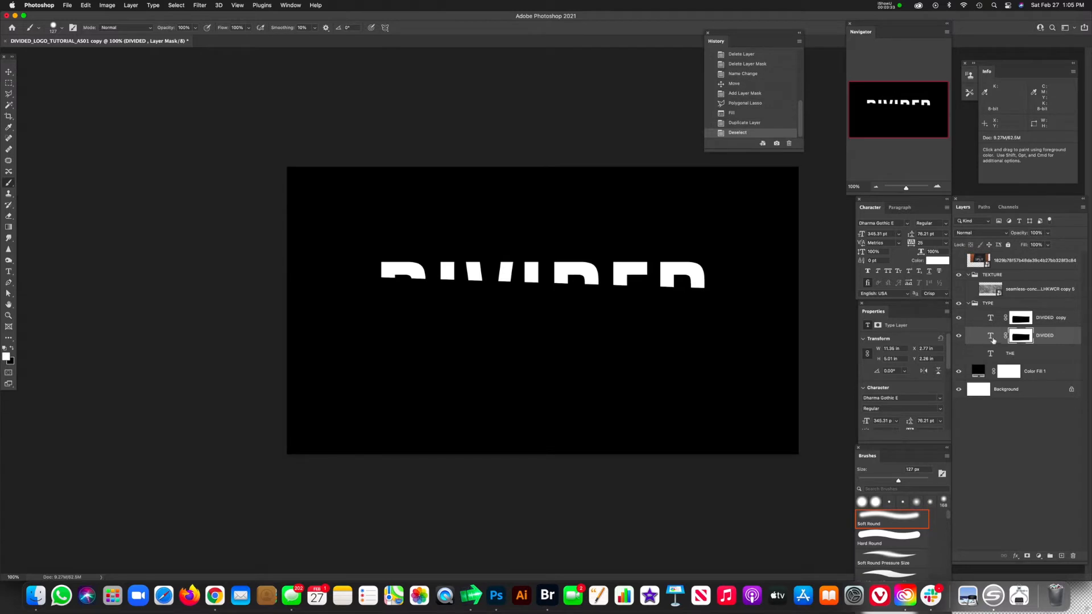
left_click(1023, 339)
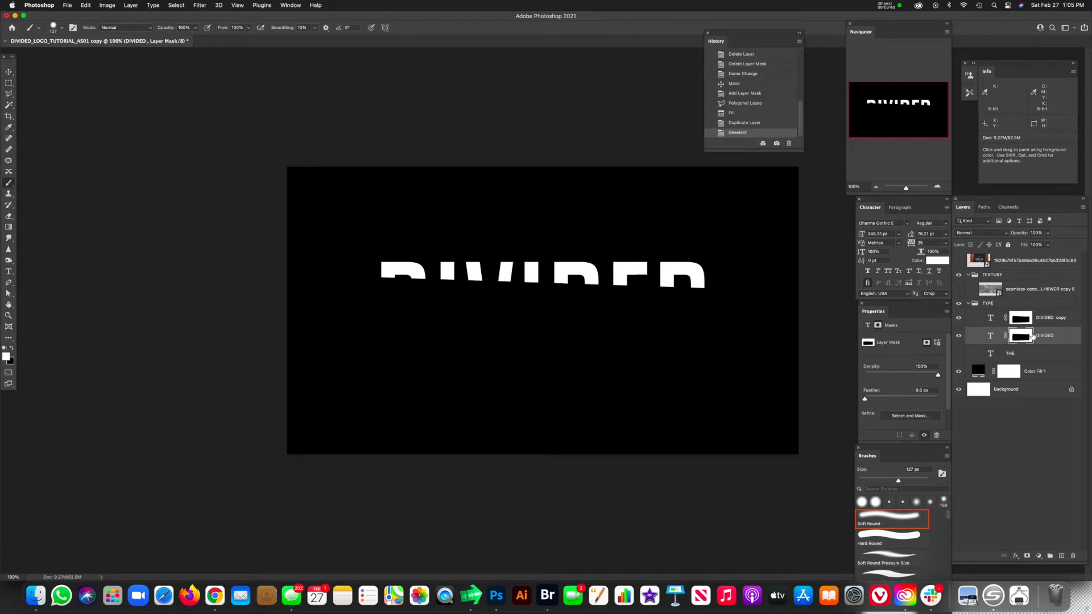
key("super+i")
Step: Nudge the lower part of the DIVIDED text down slightly to open a thin gap along the slice
left_click(992, 336)
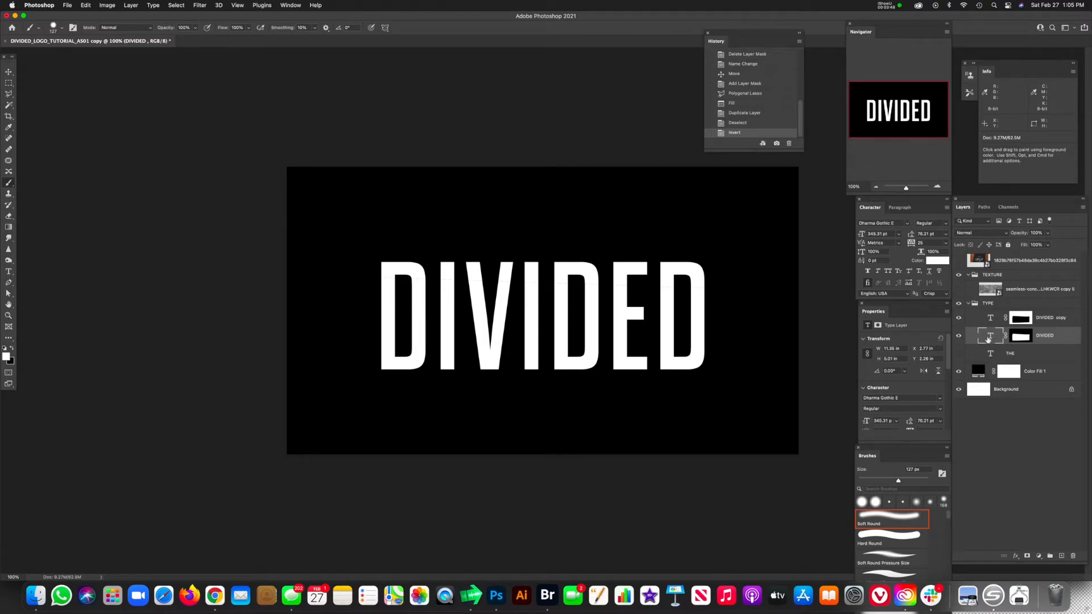
key("v")
key("Up")
key("Up")
key("Up")
key("Up")
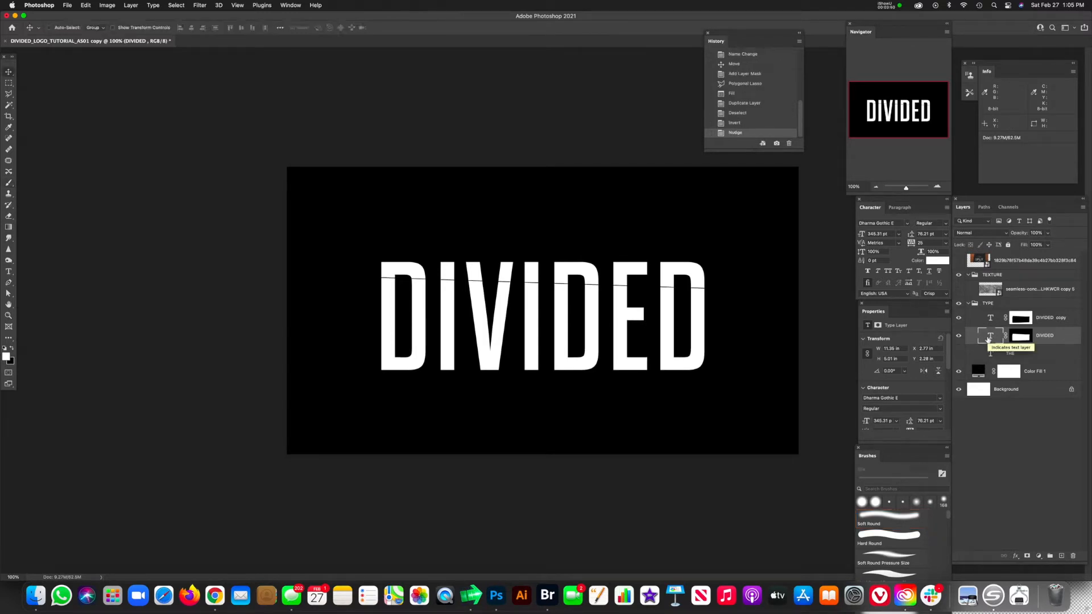
key("Down")
key("Down")
key("Down")
key("Down")
key("Down")
key("Down")
key("Down")
key("Down")
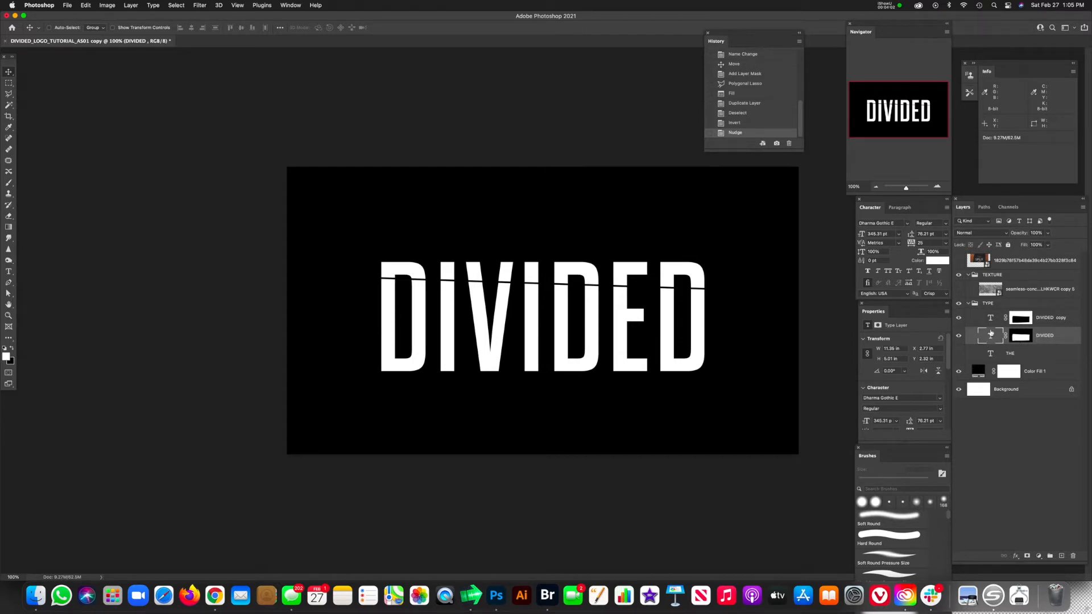
Step: Duplicate the lower-part DIVIDED layer and draw a polygonal selection about 12.8 by 4.0 in around the letters below a second, slightly rising cut line
key("super+j")
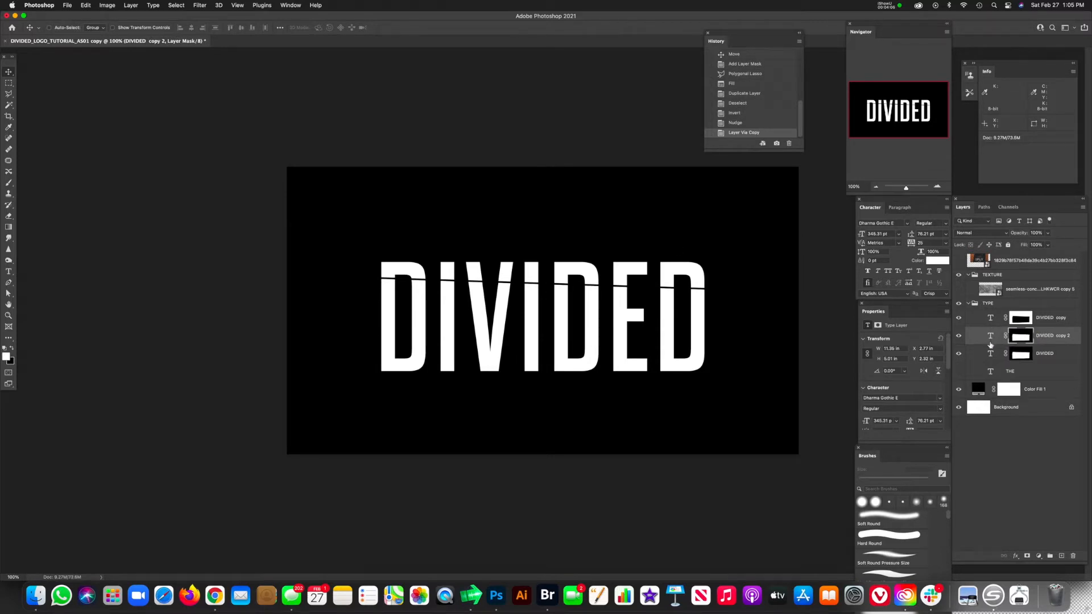
left_click(1010, 358)
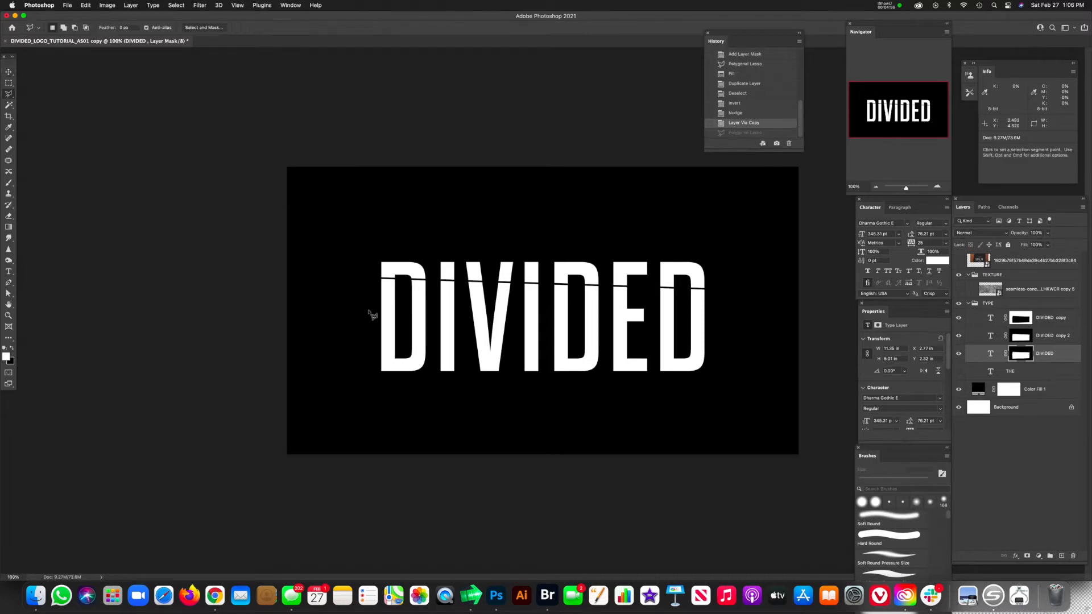
left_click(362, 304)
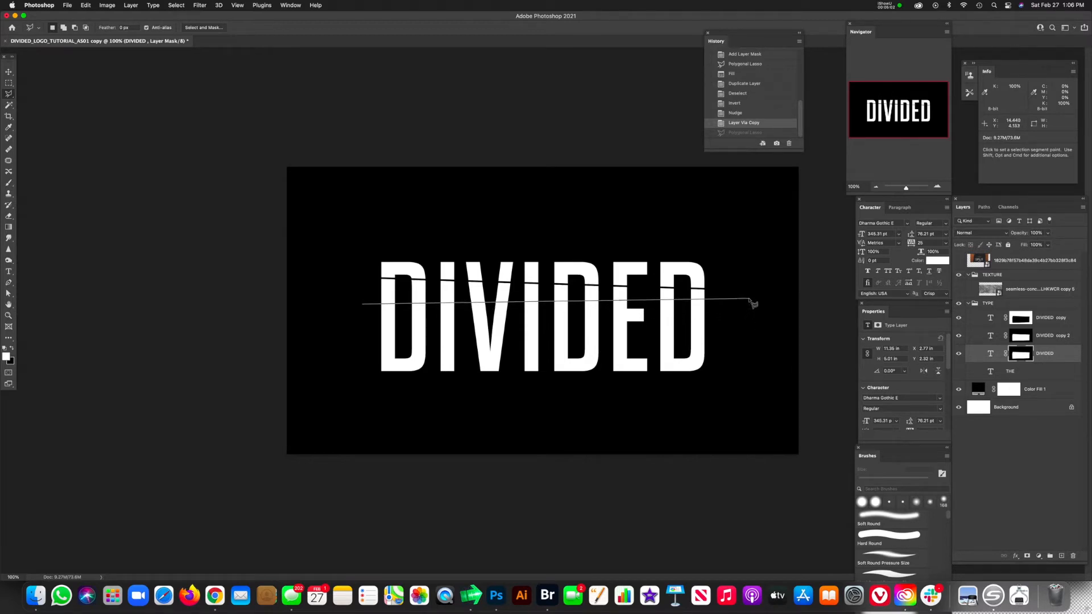
left_click(742, 396)
left_click(427, 426)
left_click(341, 372)
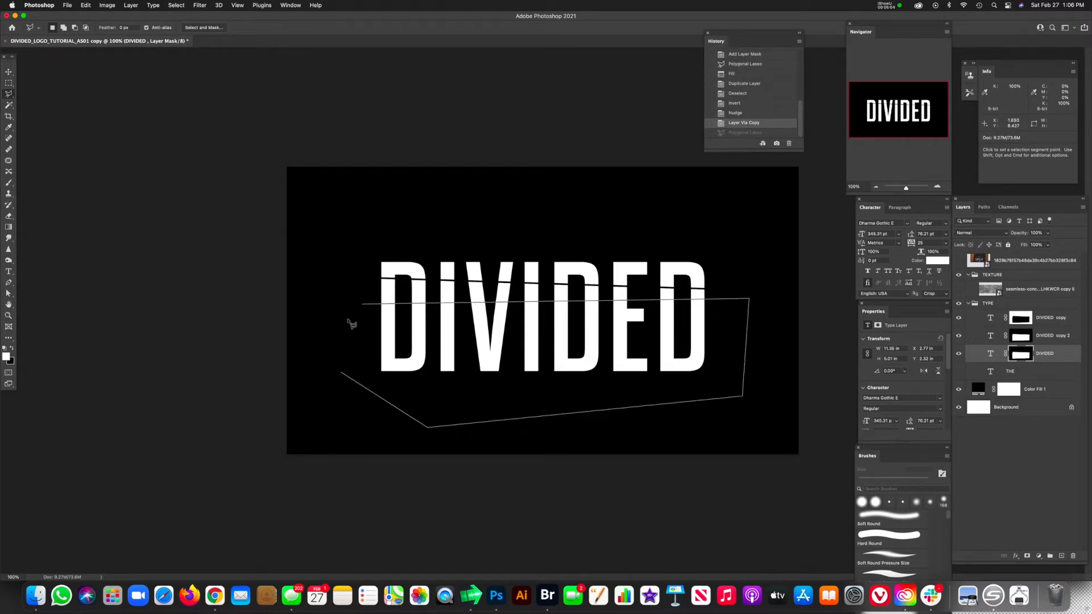
left_click(364, 305)
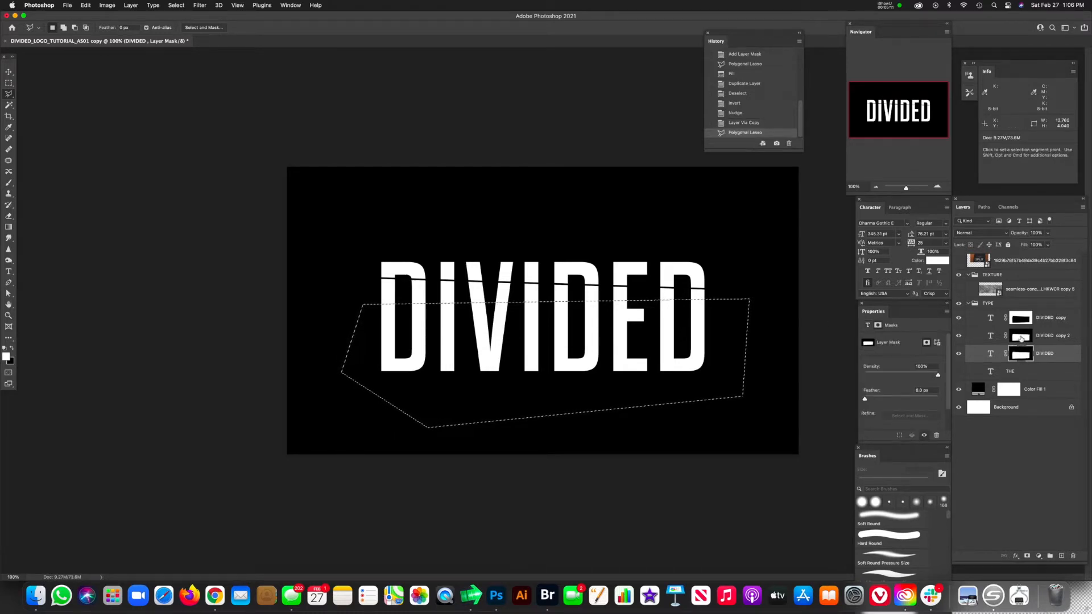
Step: Paint black with a large soft round brush inside the selection on the DIVIDED copy 2 mask, hiding the letters below the second cut
left_click(1018, 340)
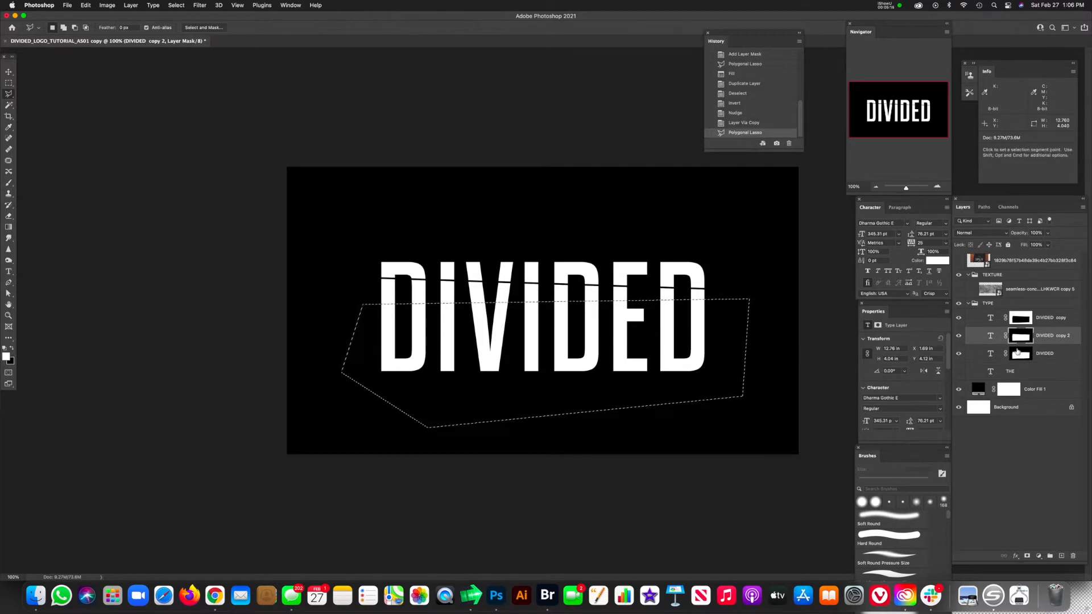
left_click(1025, 339)
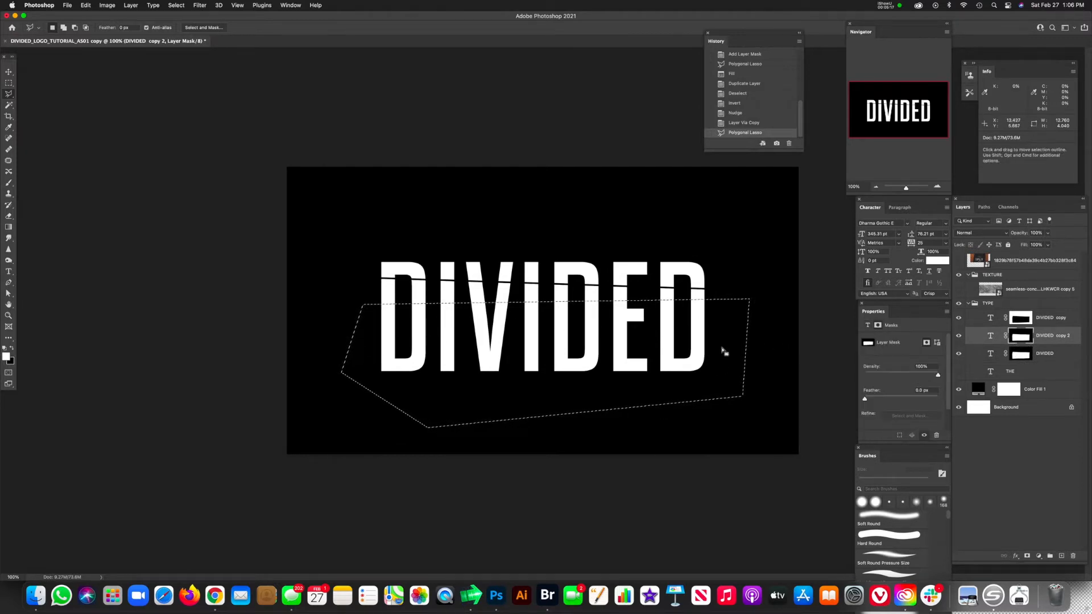
key("b")
left_click_drag(525, 372, 547, 372)
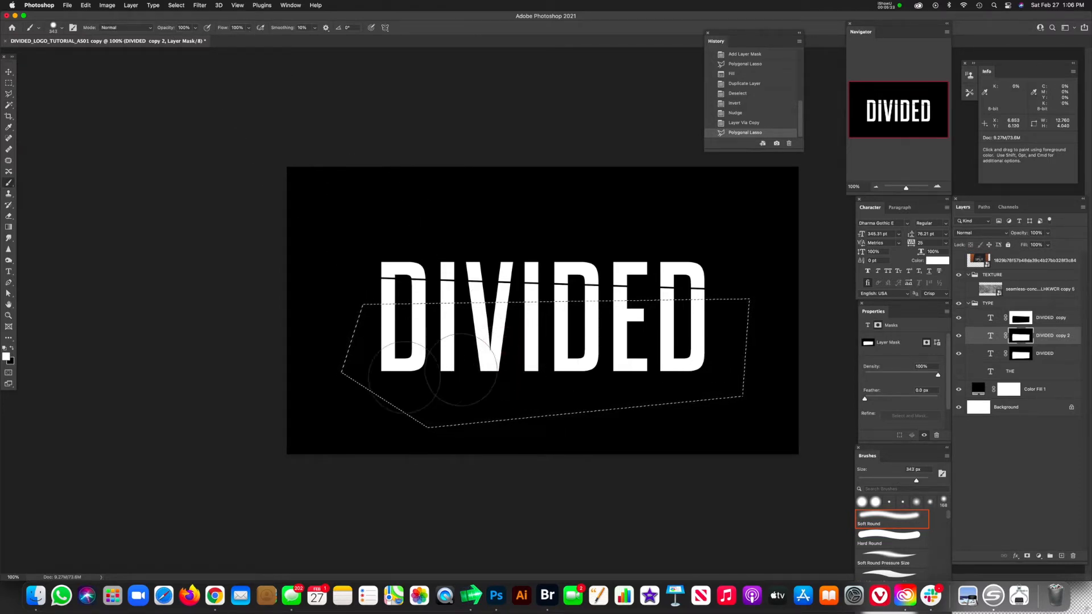
left_click_drag(418, 370, 444, 375)
key("x")
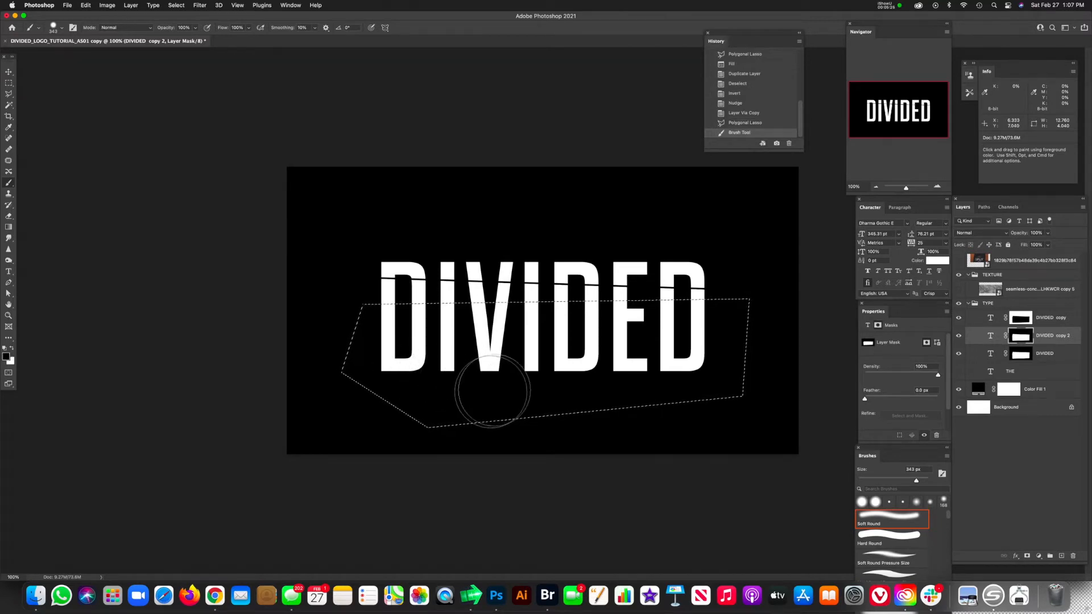
mouse_move(797, 366)
left_mouse_down()
mouse_move(397, 334)
mouse_move(353, 341)
left_mouse_up()
Step: Hide the original DIVIDED layer and toggle the visibility of DIVIDED copy 2 to check its masked strip
left_click(958, 337)
left_click(959, 337)
left_click(959, 338)
left_click(959, 338)
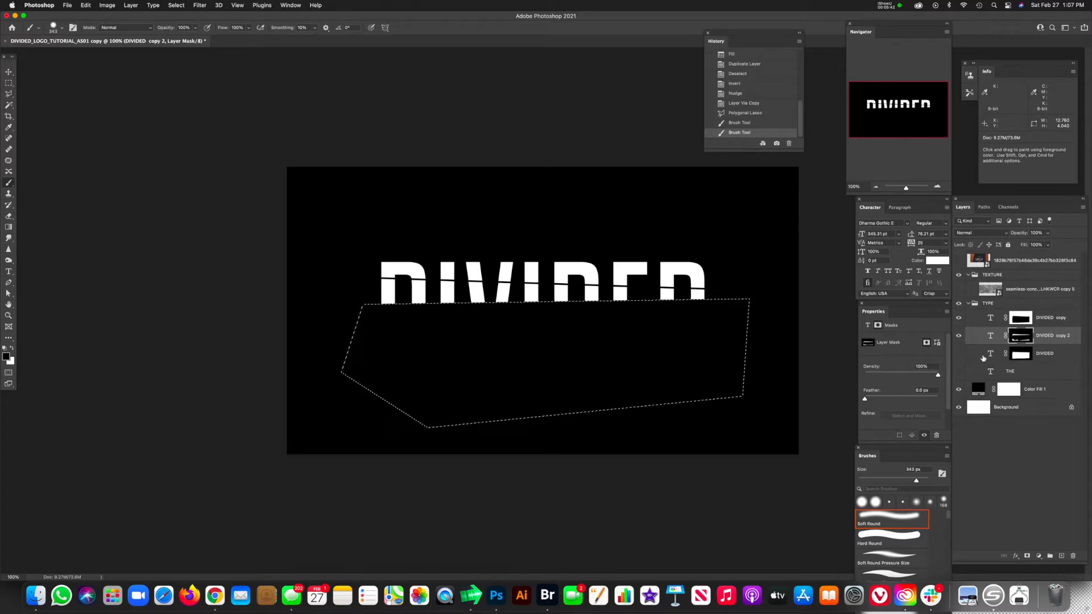
Step: Show the original DIVIDED layer, invert the selection, and paint black on its mask to hide everything above the second cut, then deselect
left_click(983, 358)
left_click(958, 354)
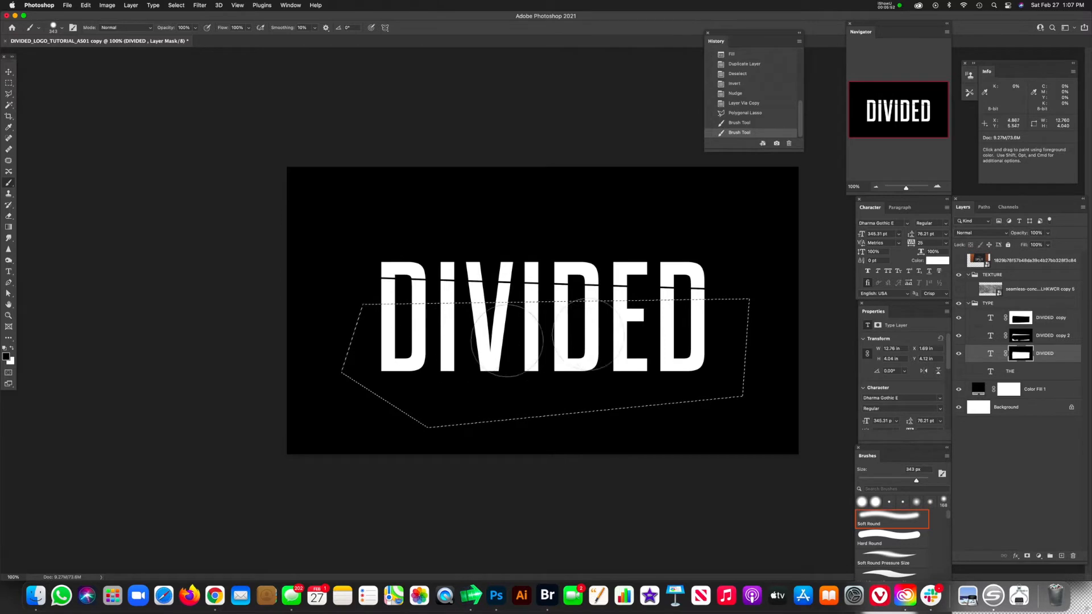
left_click(1015, 357)
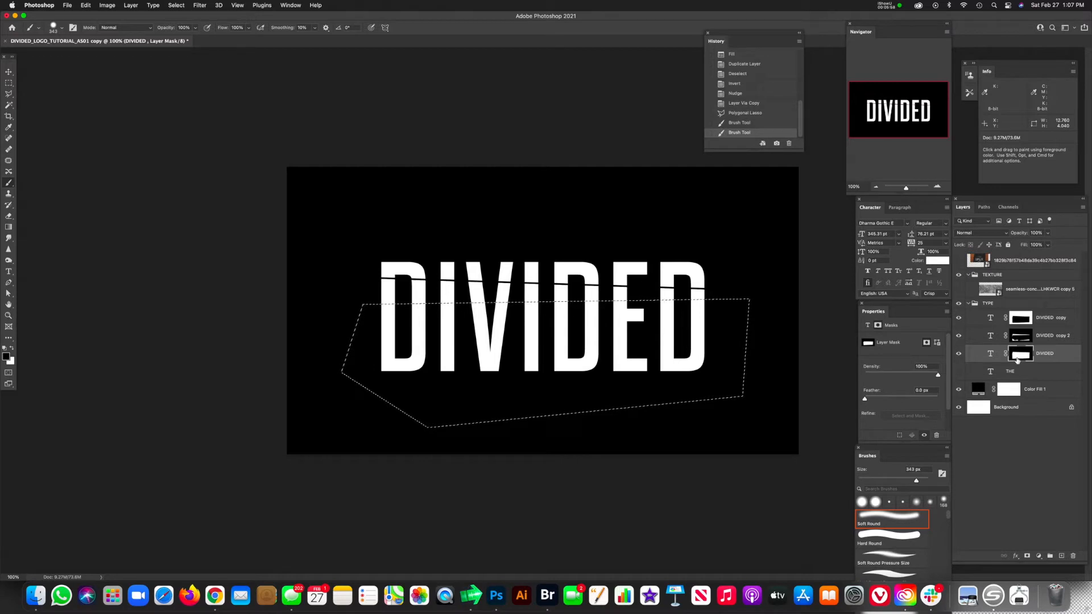
key("super+shift+i")
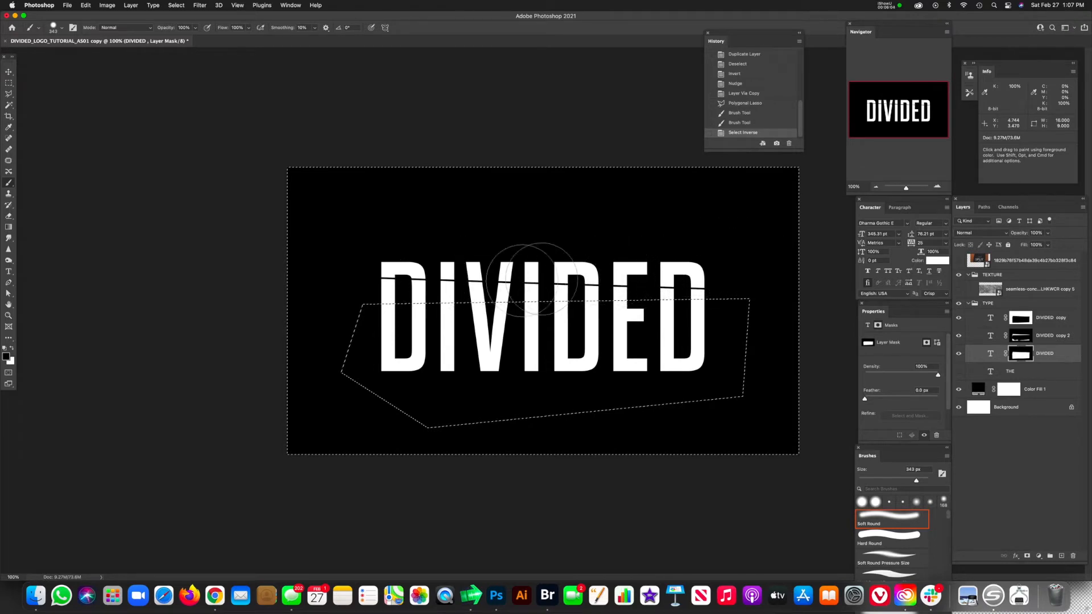
left_click_drag(478, 280, 682, 276)
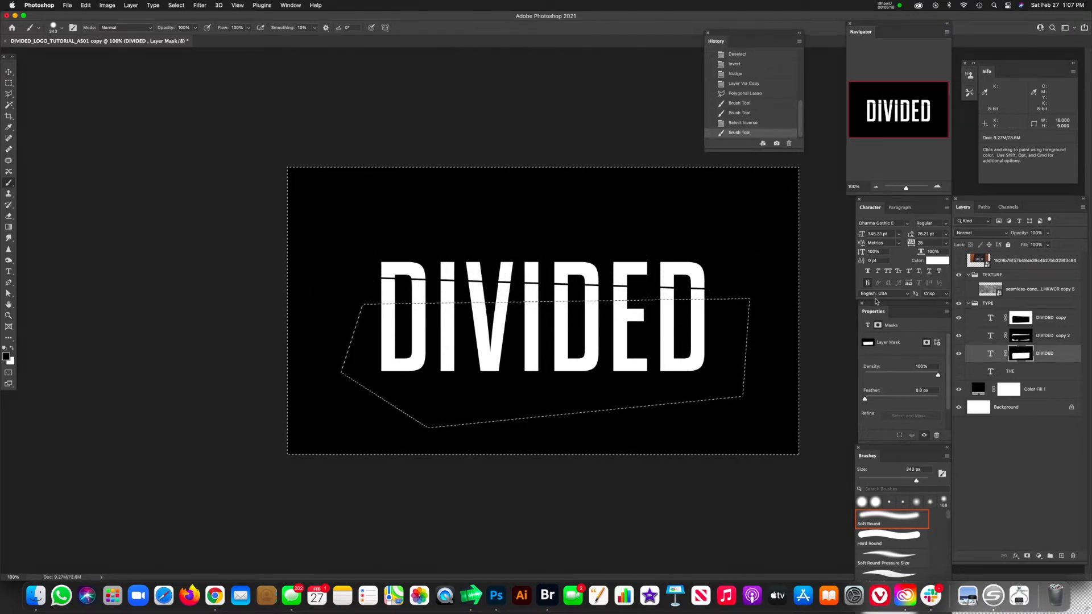
key("super+d")
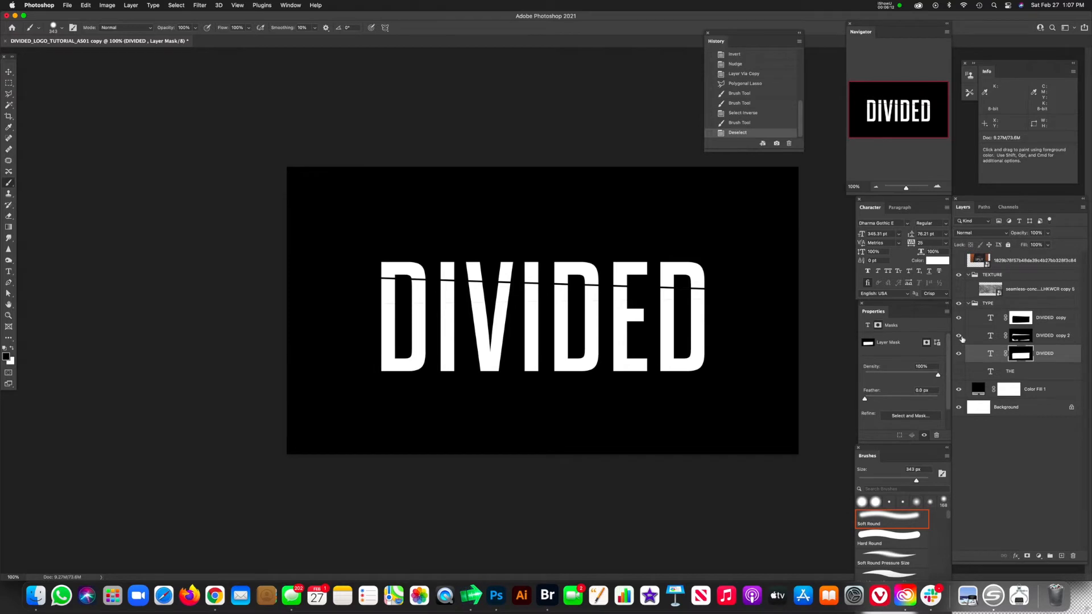
Step: Nudge the original DIVIDED layer down slightly with the two upper strips temporarily hidden, opening a thin gap along the second cut
left_click(959, 318)
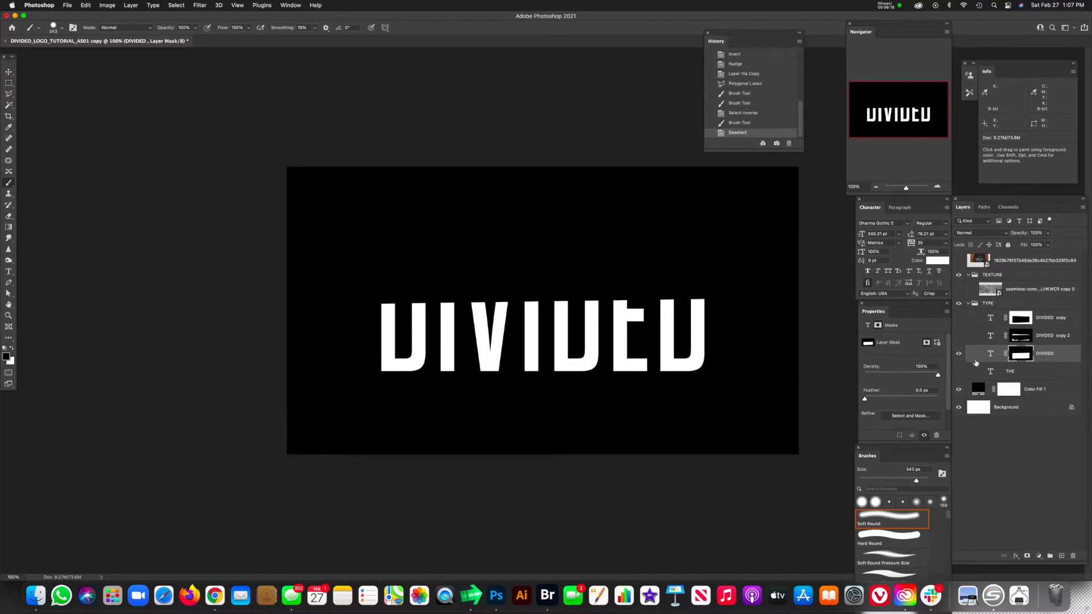
left_click(990, 354)
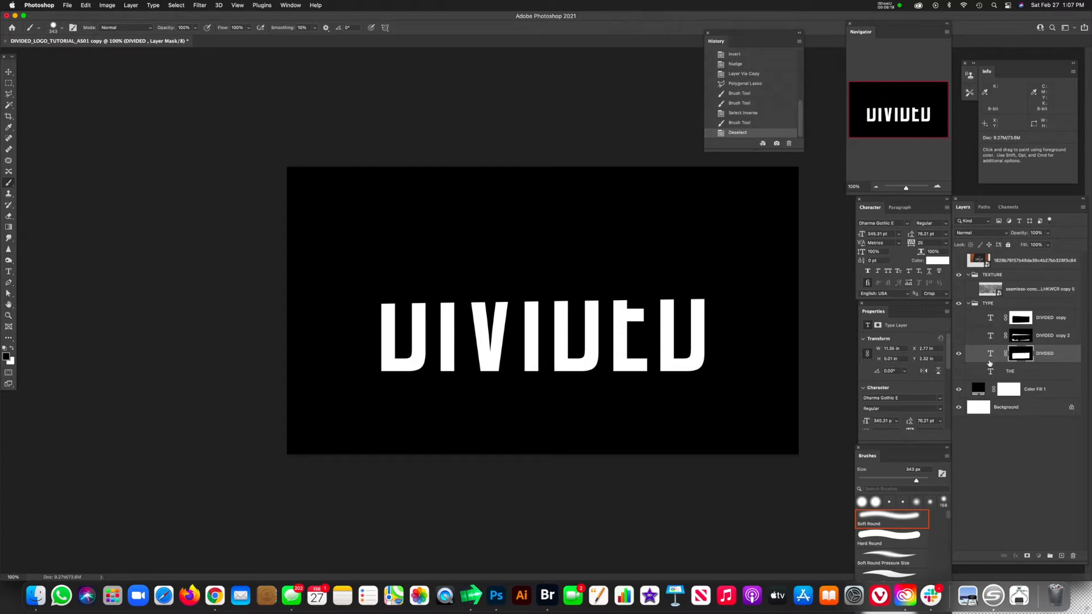
key("v")
key("Down")
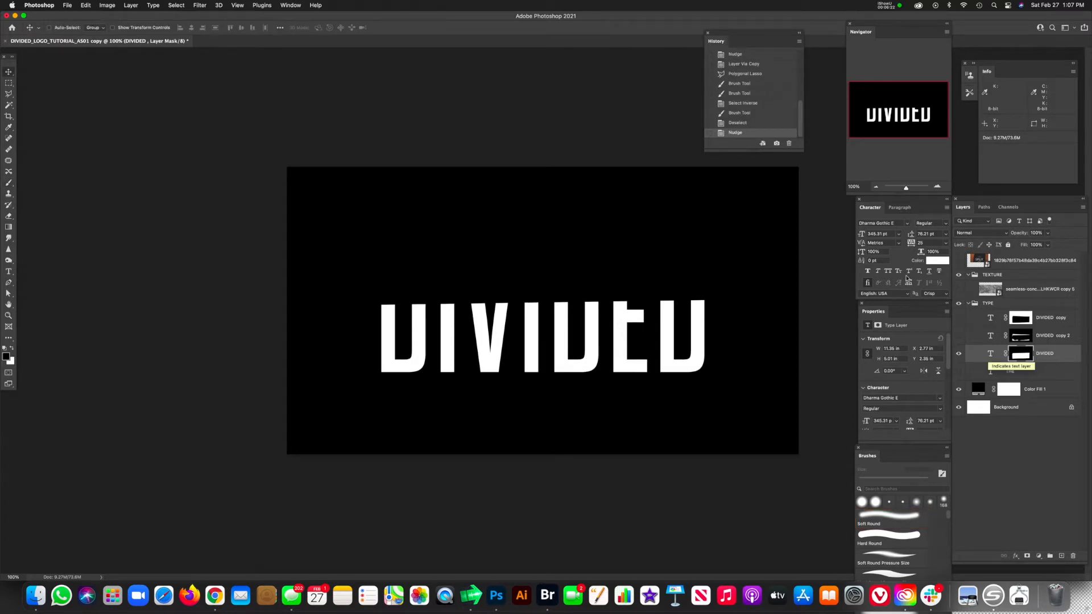
left_click(959, 336)
left_click(959, 318)
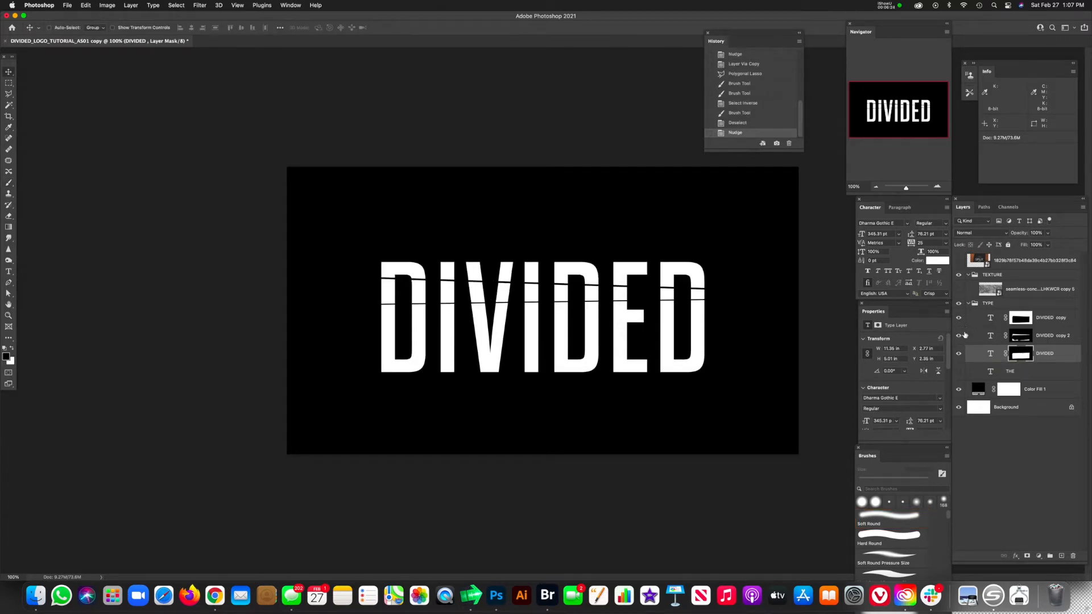
key("Down")
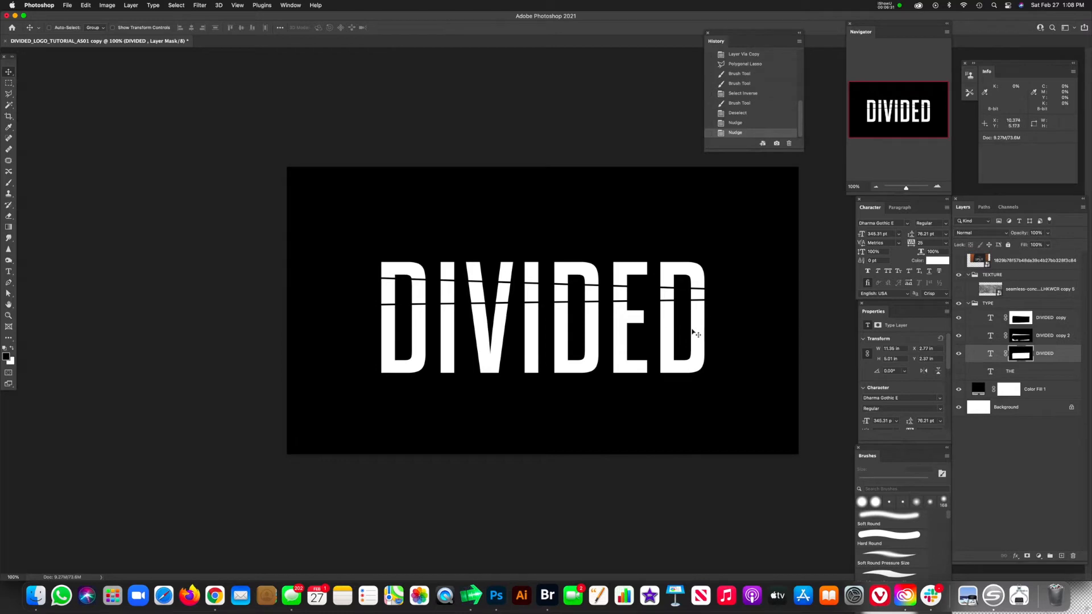
Step: With the original DIVIDED layer's mask active, draw a polygonal selection about 12.85 by 3.27 in below a third, slightly falling cut line
left_click(1019, 361)
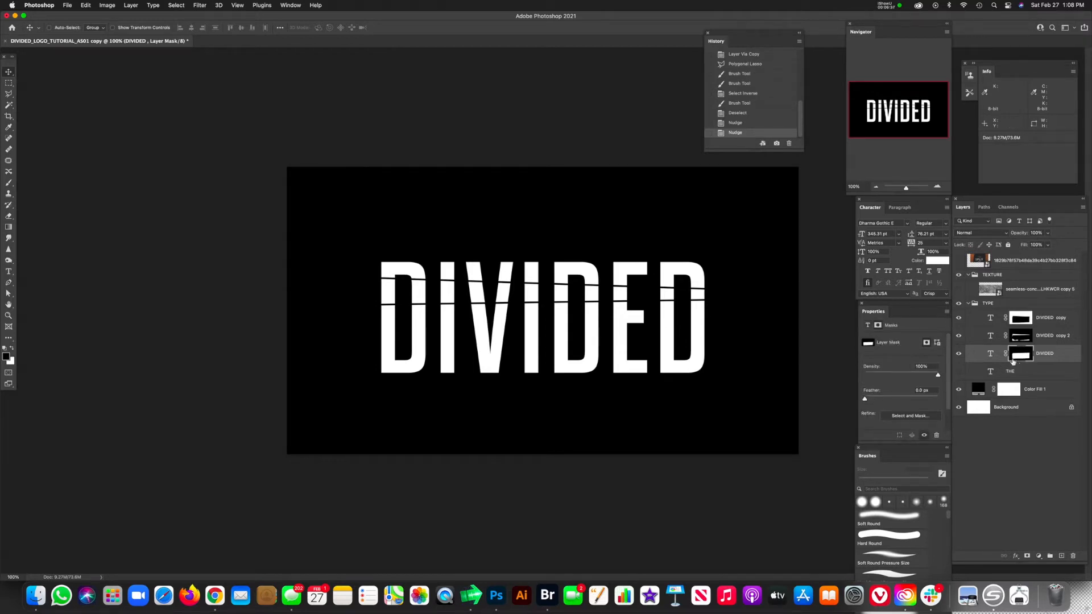
key("l")
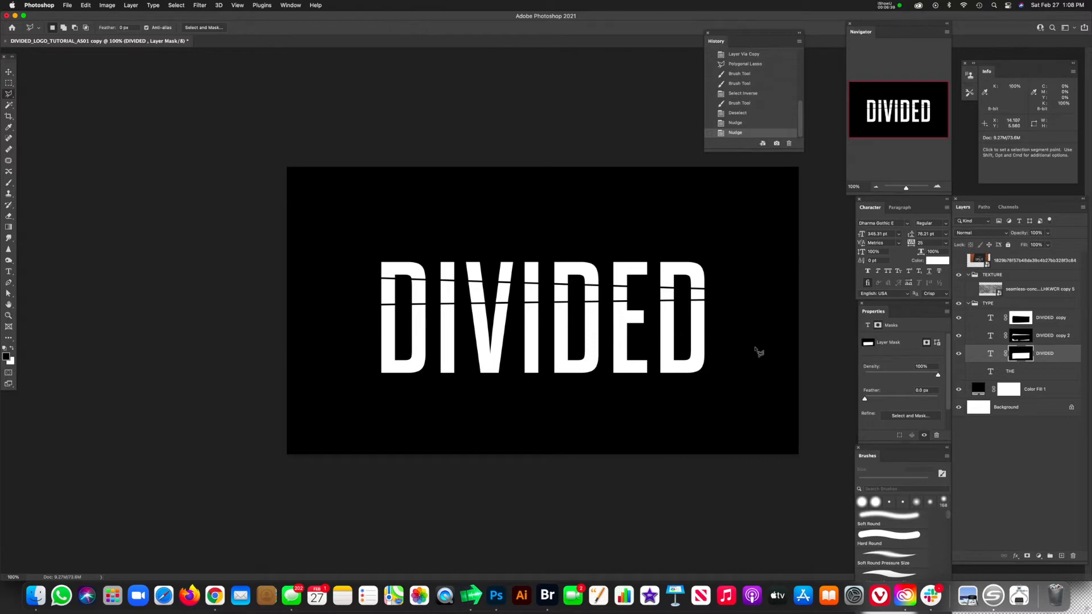
left_click(369, 331)
left_click(749, 343)
left_click(736, 417)
left_click(372, 433)
left_click(339, 359)
left_click(369, 331)
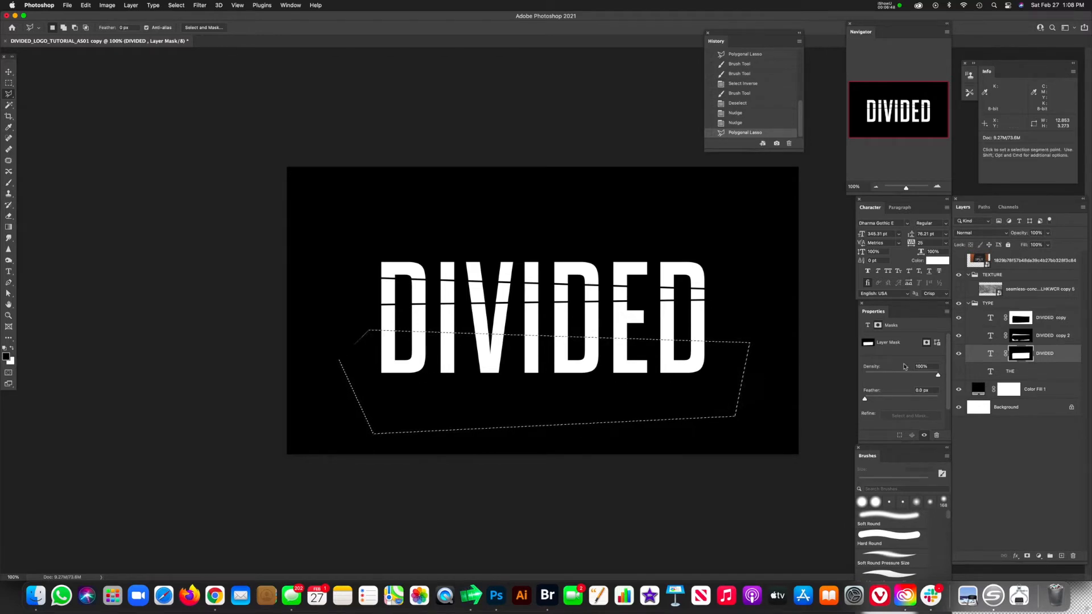
Step: Paint black inside the selection on the original DIVIDED mask to hide the letters below the third cut, and duplicate that layer
key("b")
left_click_drag(586, 395, 748, 418)
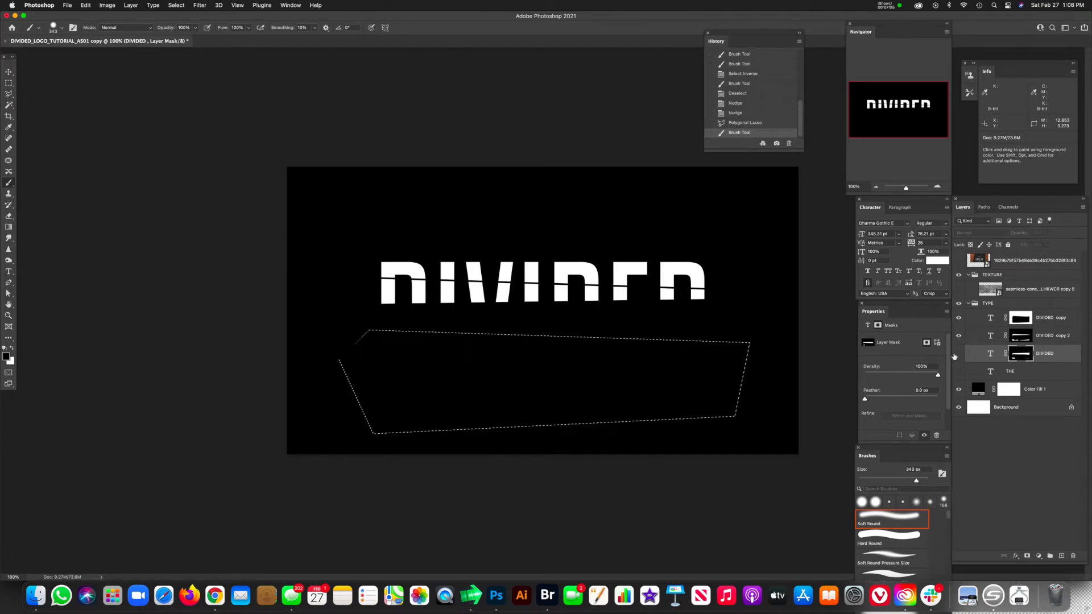
left_click(990, 354)
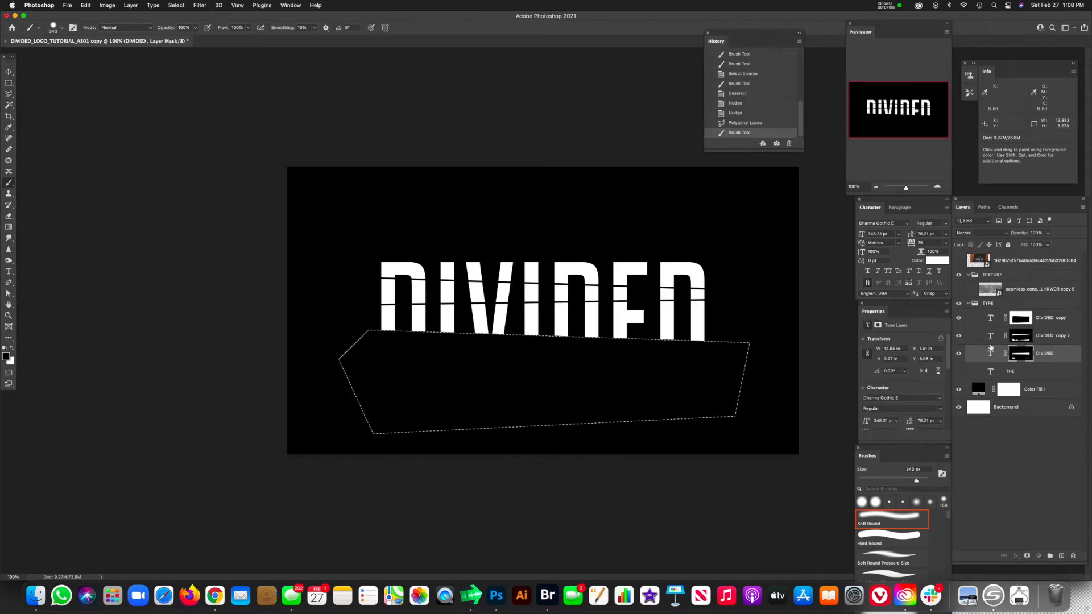
key("super+j")
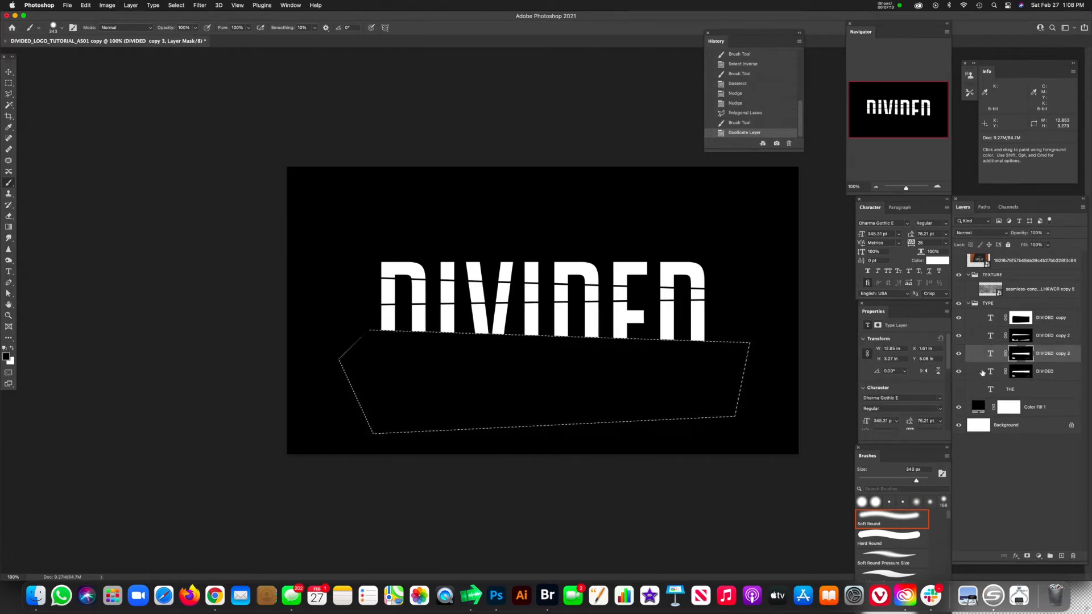
Step: Hide the three DIVIDED copies and paint white inside the selection on the original DIVIDED mask, restoring the lower letters
left_click(990, 373)
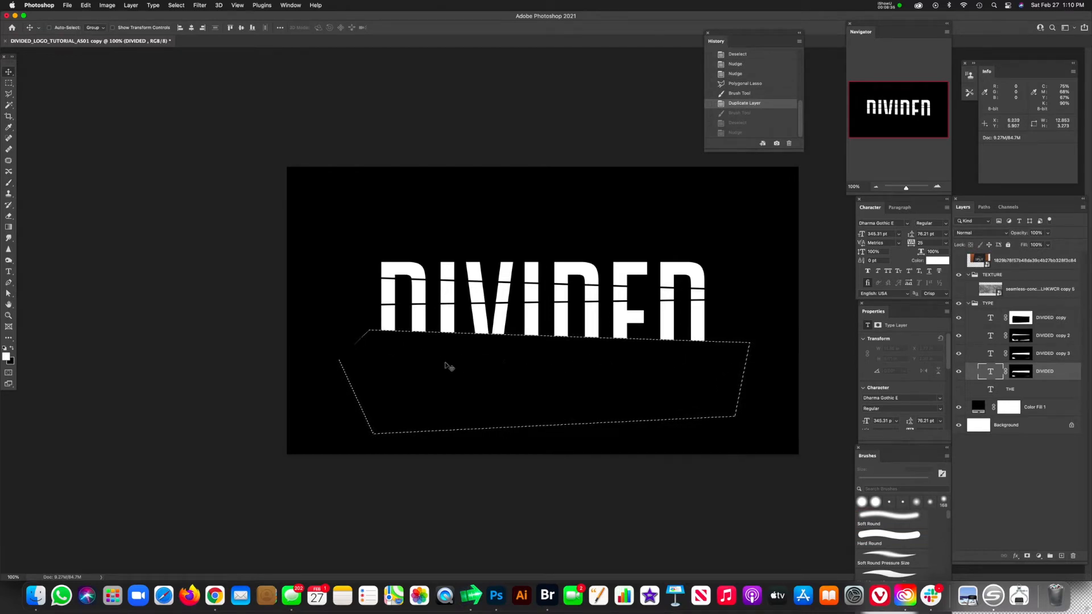
left_click(1021, 373)
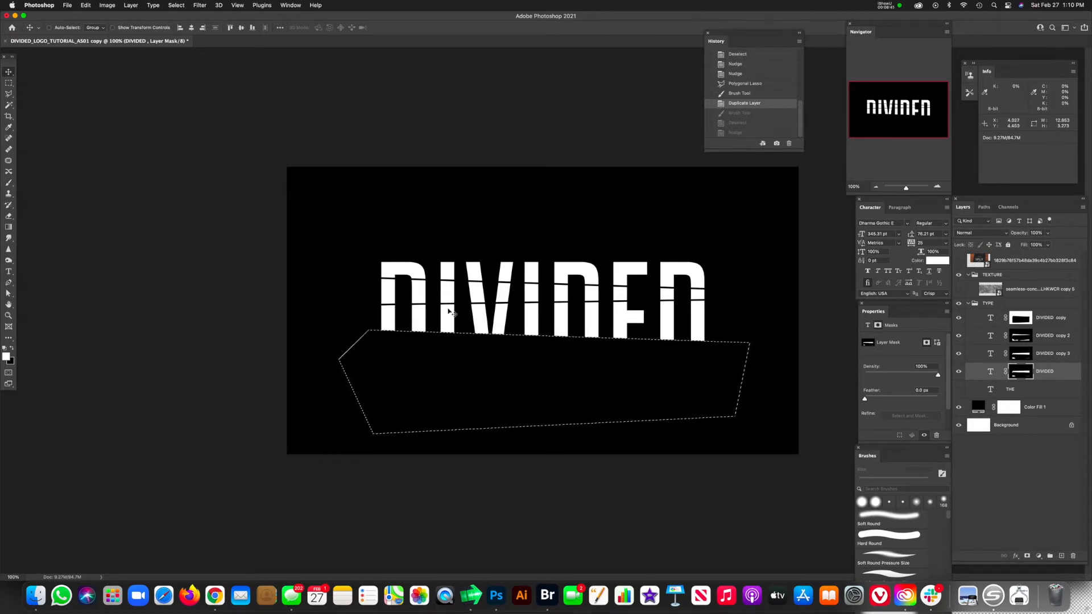
left_click(959, 336)
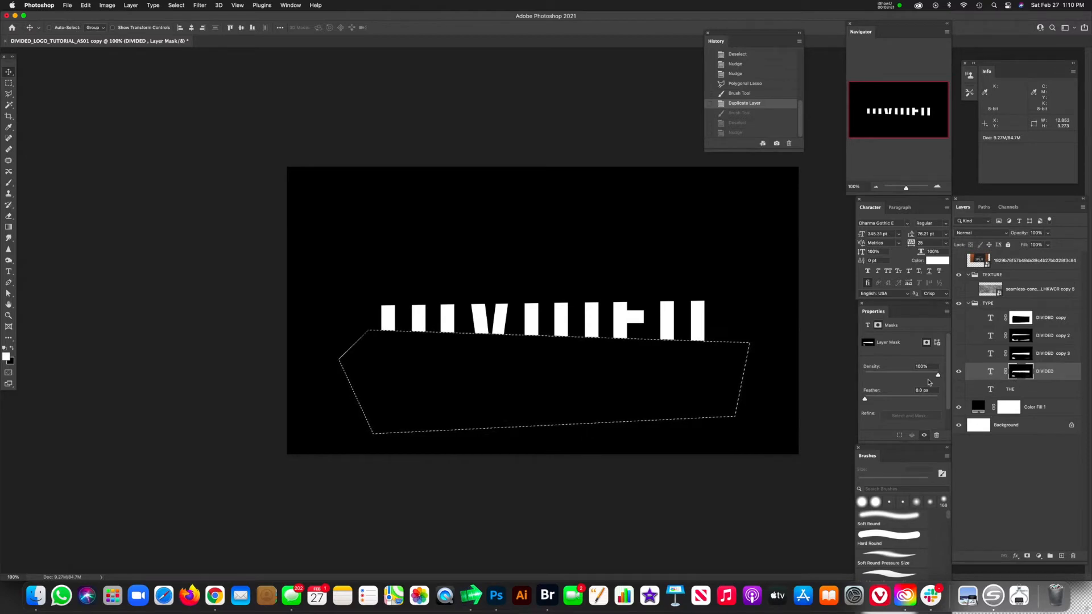
key("b")
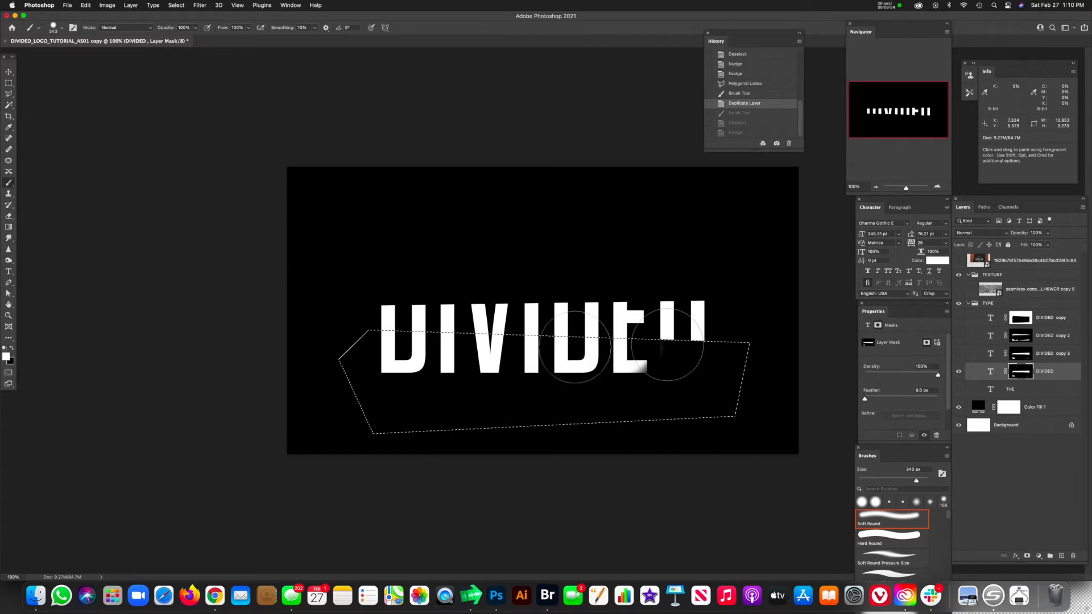
left_click_drag(548, 351, 837, 280)
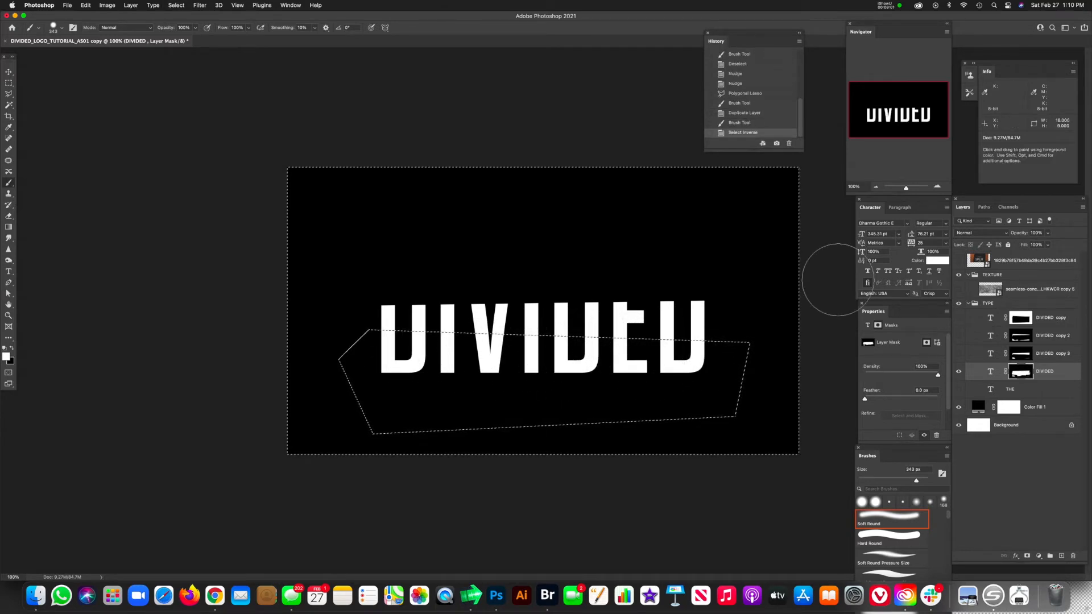
Step: Invert the selection and paint black on the original DIVIDED mask to hide the letters above the third cut, then deselect
key("shift+super+i")
key("x")
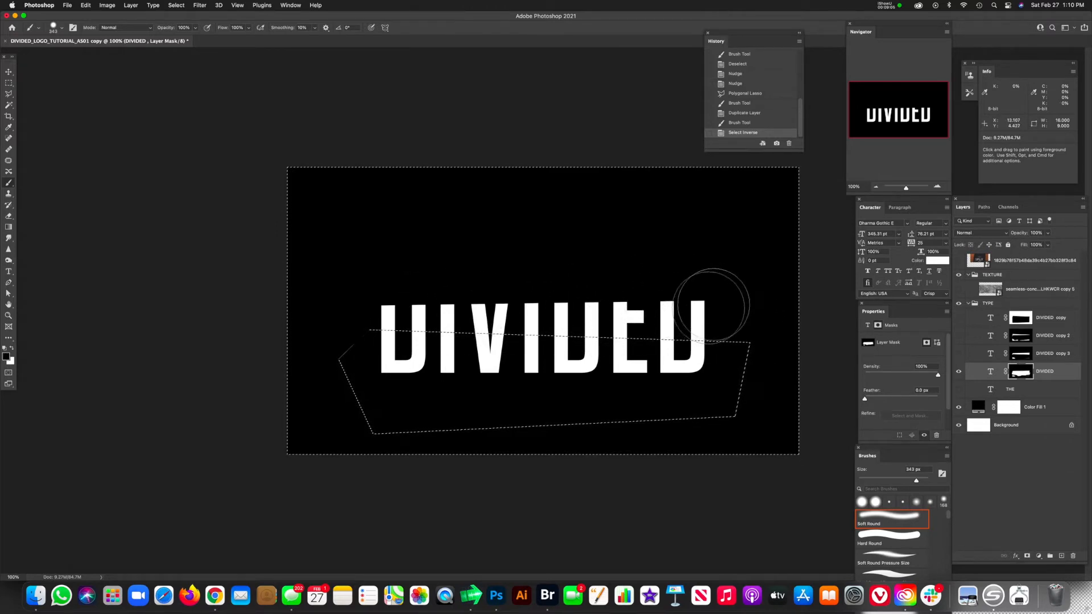
left_click_drag(696, 307, 342, 316)
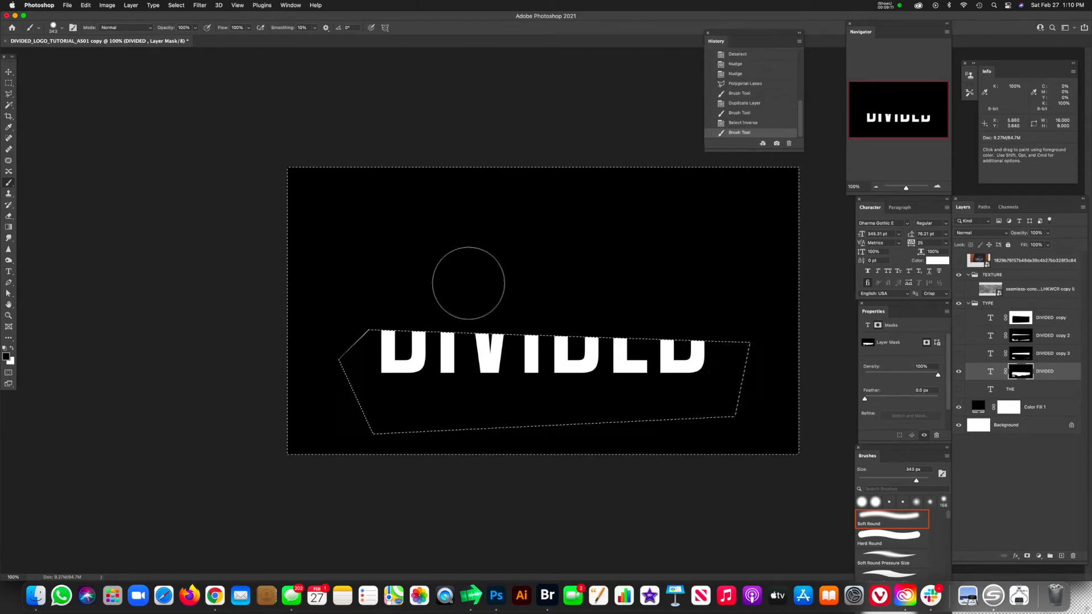
key("super+d")
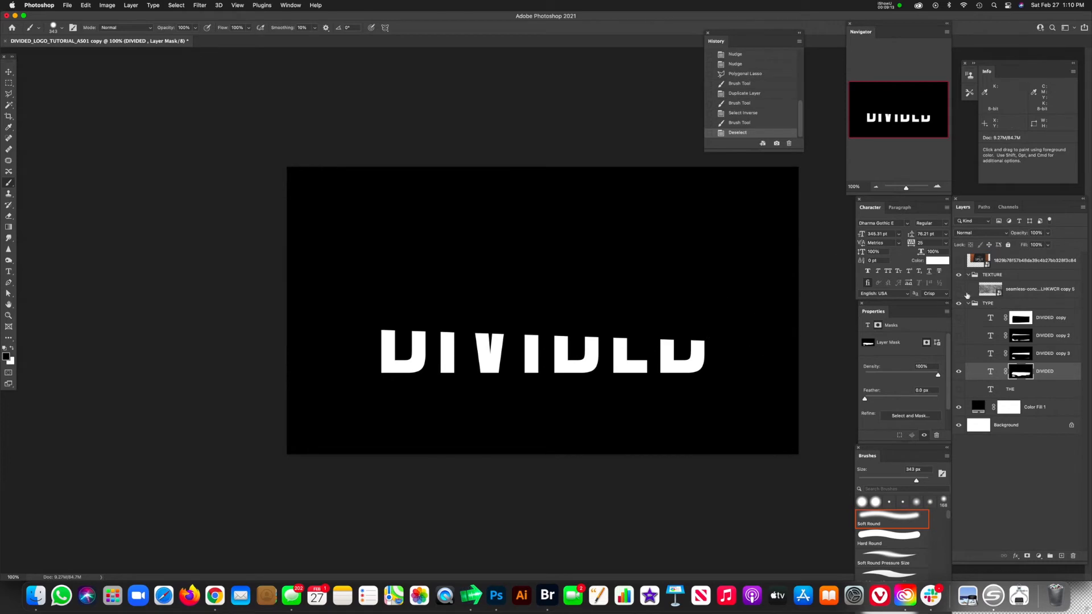
Step: Show the three DIVIDED copies again and nudge the original DIVIDED layer down slightly to open a gap along the third cut
left_click(959, 353)
left_click(958, 336)
left_click(959, 318)
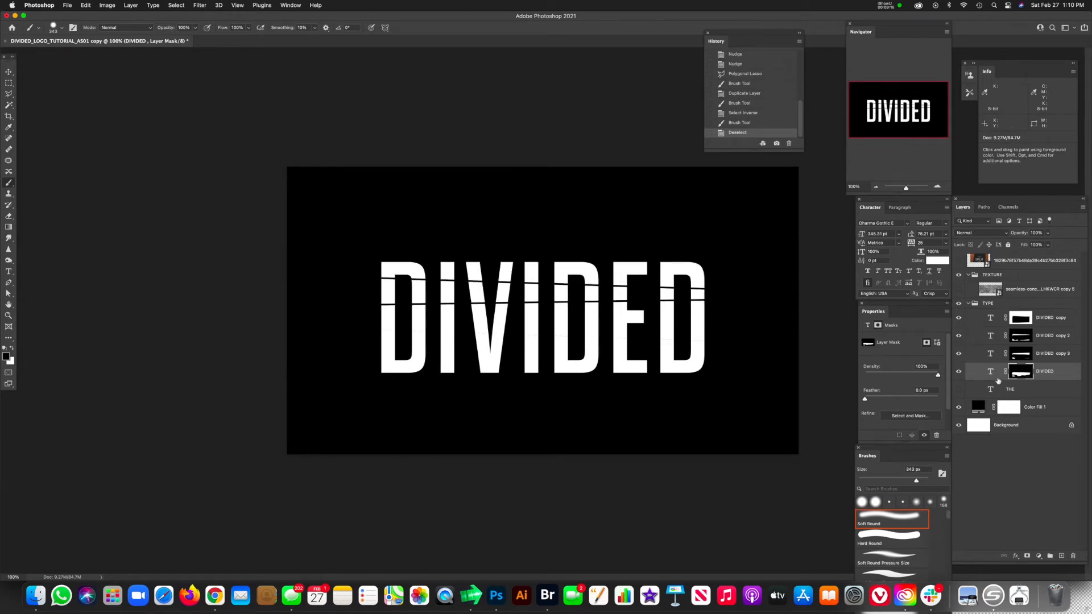
left_click(992, 374)
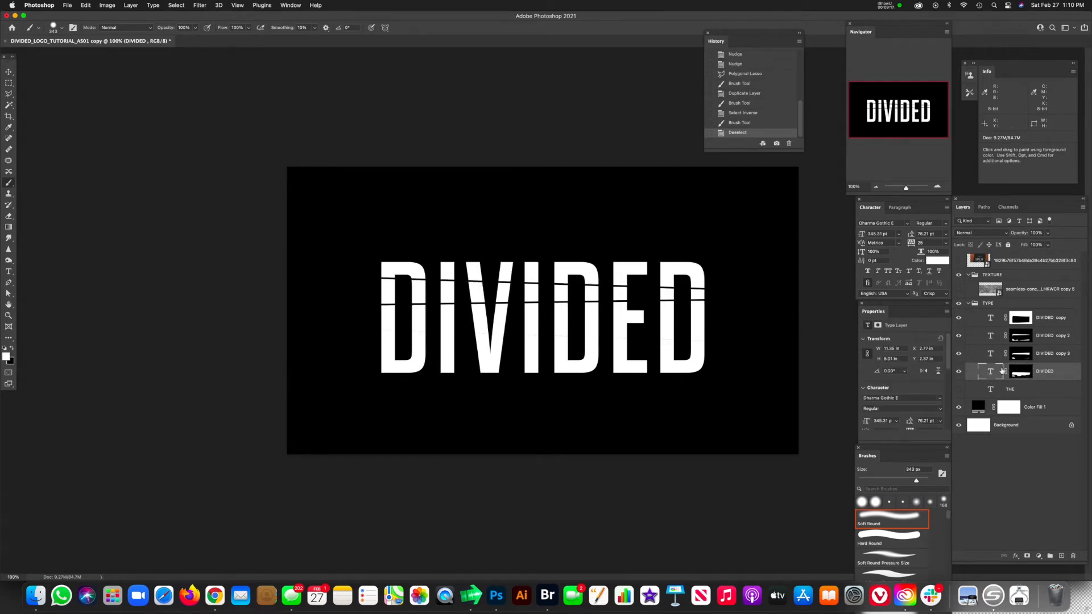
key("v")
key("Down")
key("Down")
key("Down")
key("Down")
key("Down")
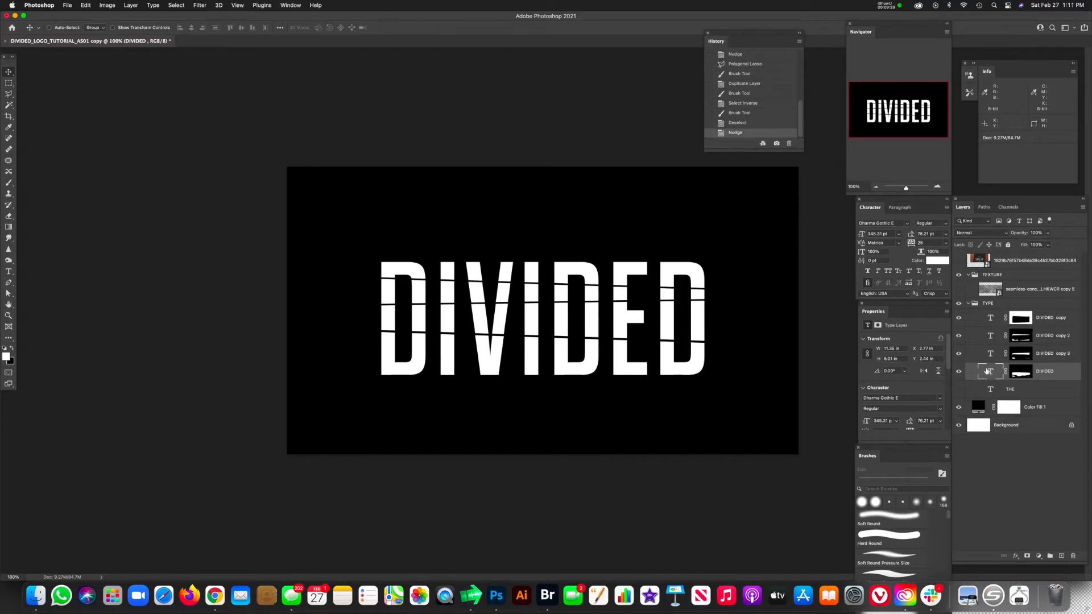
Step: Duplicate the original DIVIDED layer and draw a polygonal selection about 12.45 by 1.64 in around the letter bottoms below a fourth cut line
key("ctrl+j")
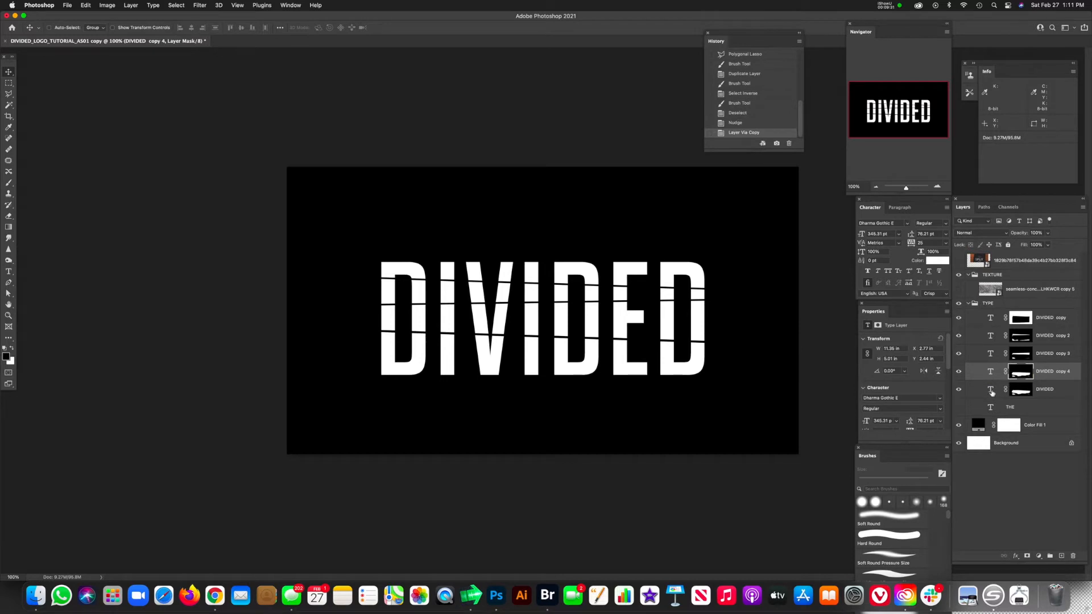
left_click(995, 394)
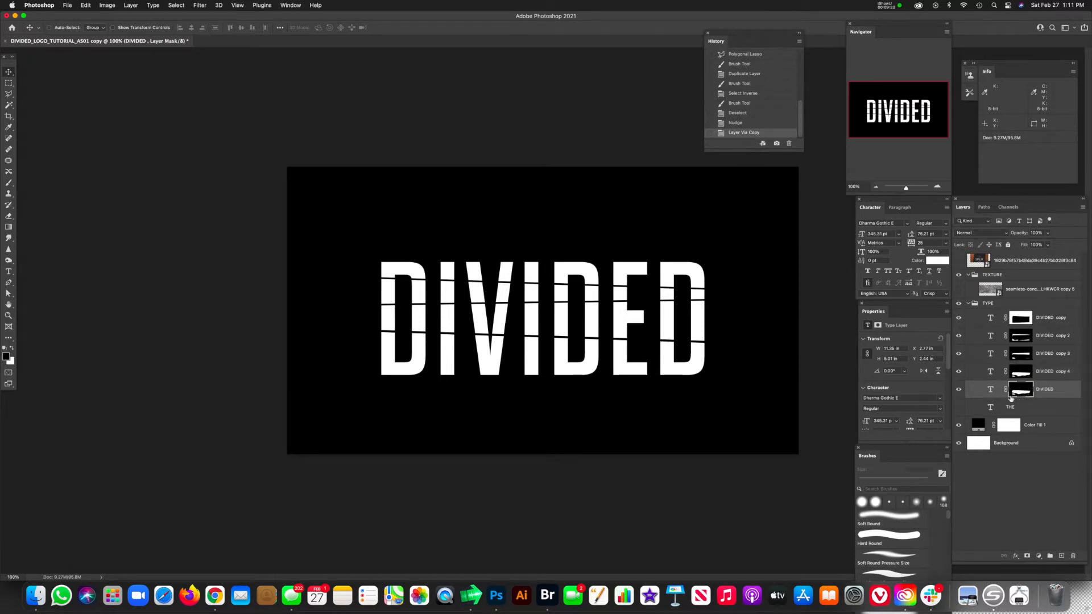
key("l")
left_click(351, 350)
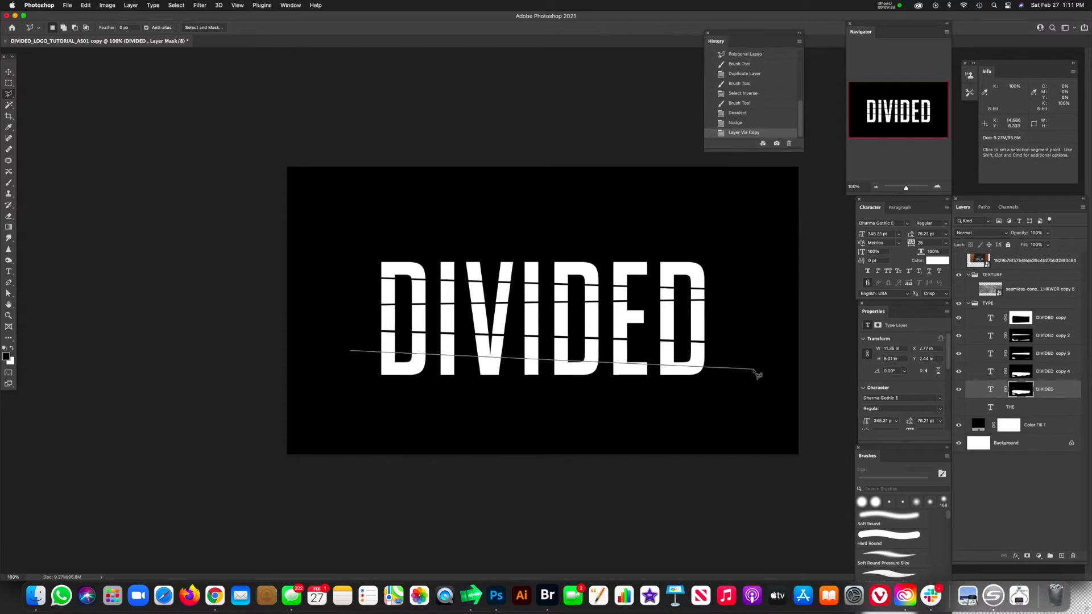
key("Escape")
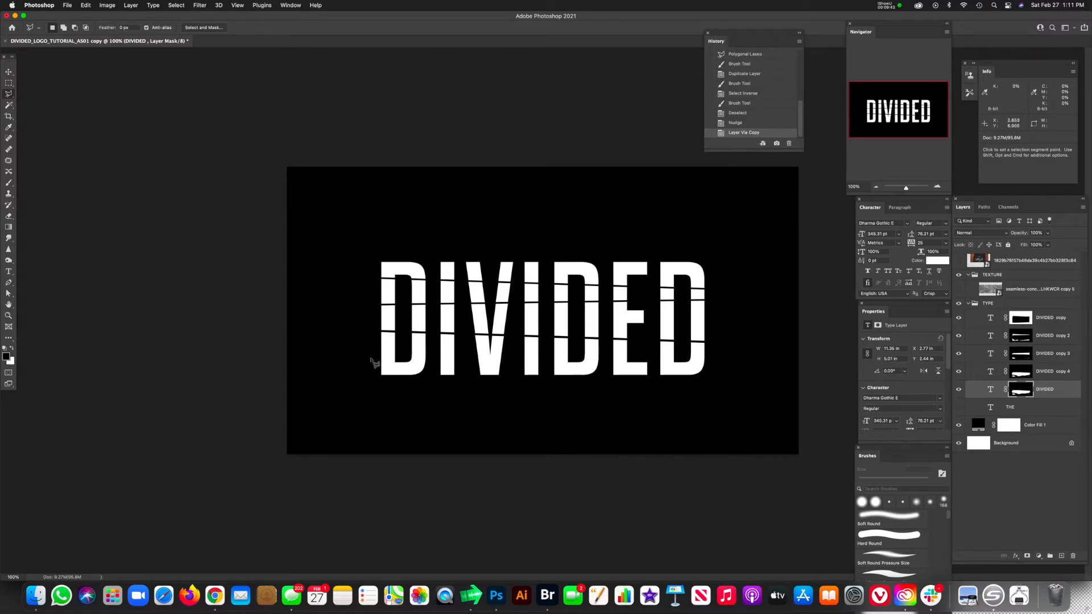
left_click(369, 359)
left_click(755, 369)
left_click(735, 404)
double_click(357, 410)
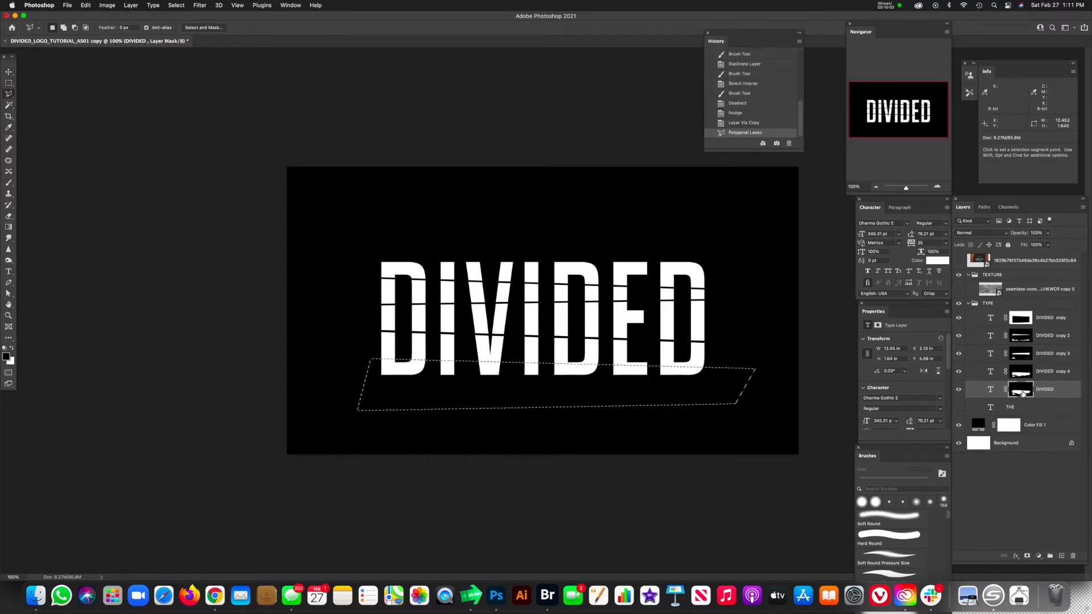
Step: Hide all four DIVIDED copies to isolate the original DIVIDED layer for masking along the fourth cut
left_click_drag(959, 317, 959, 372)
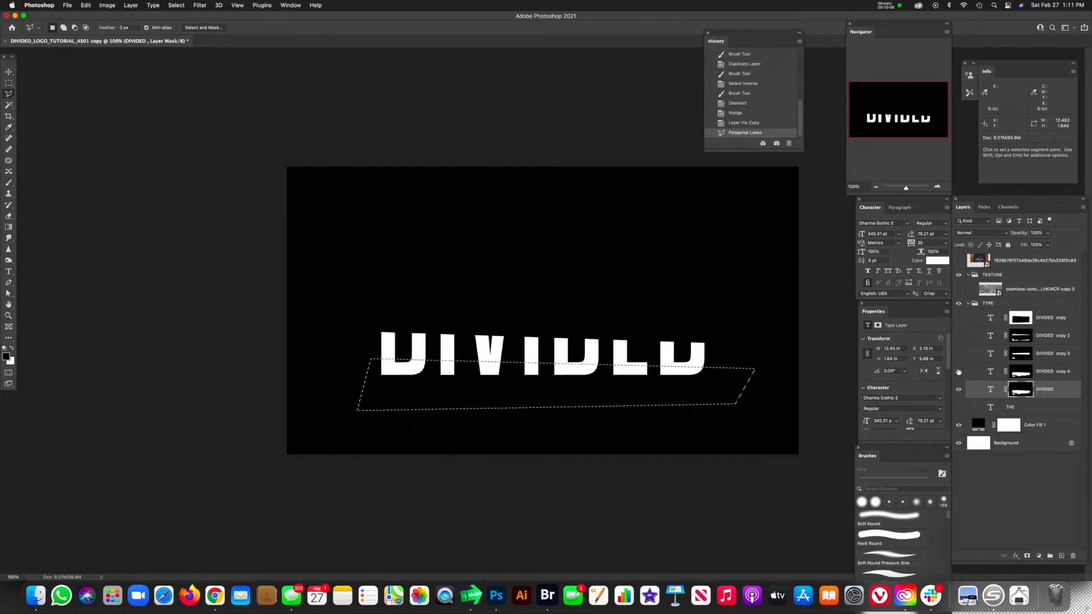
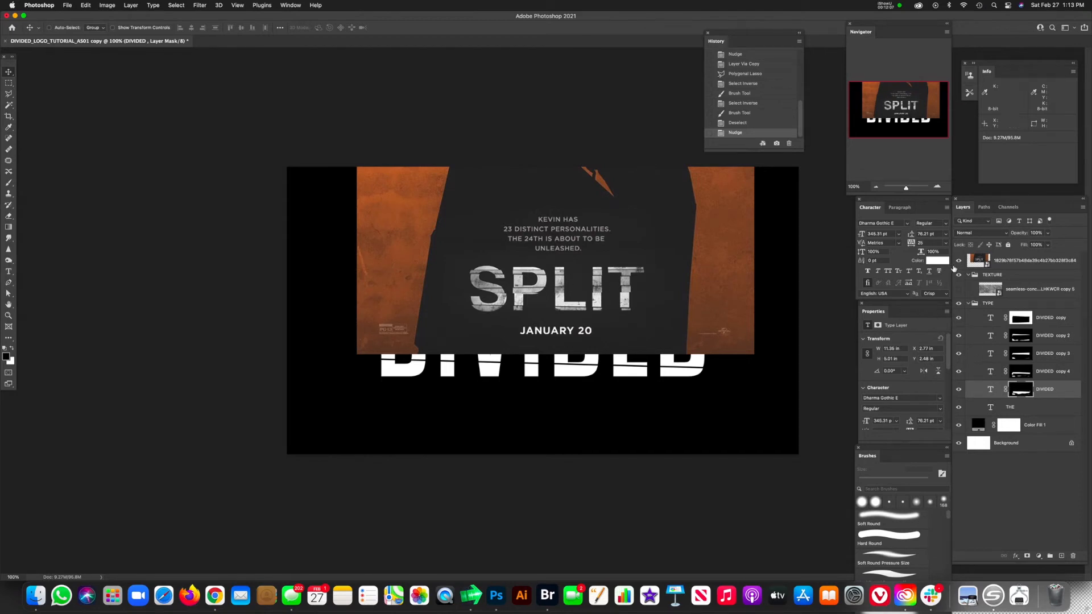
Step: Hide the SPLIT poster reference, show the concrete texture layer and add four duplicates of it
left_click(960, 261)
left_click(989, 290)
left_click(960, 289)
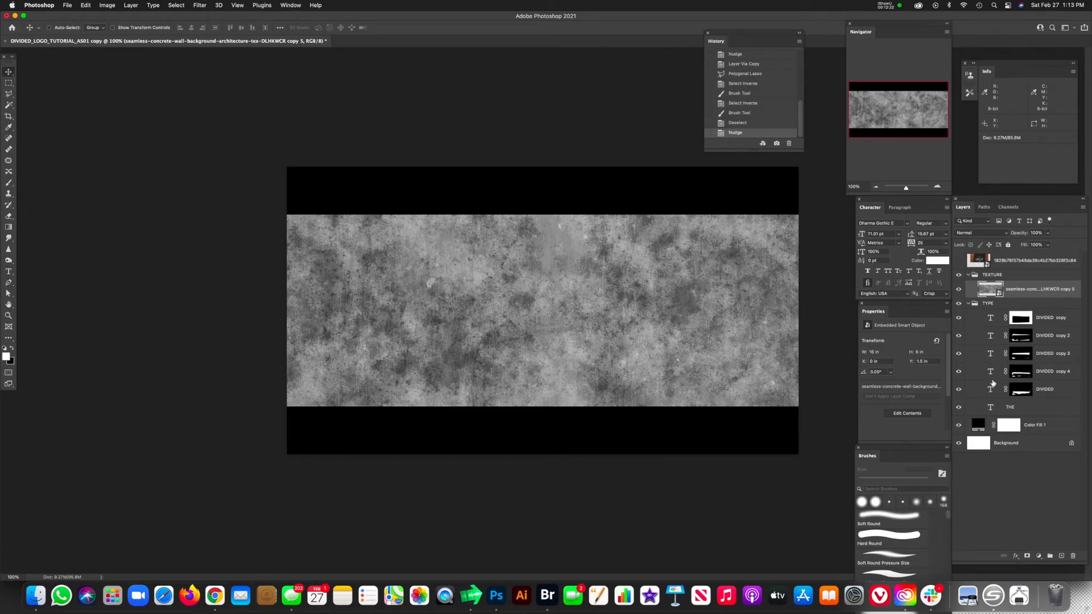
key("super+j")
key("super+j")
key("super+j")
key("super+j")
key("super+j")
key("Delete")
Step: Place one concrete texture layer directly above each of the four DIVIDED copies and clip each texture to its text layer
left_click_drag(989, 291, 996, 395)
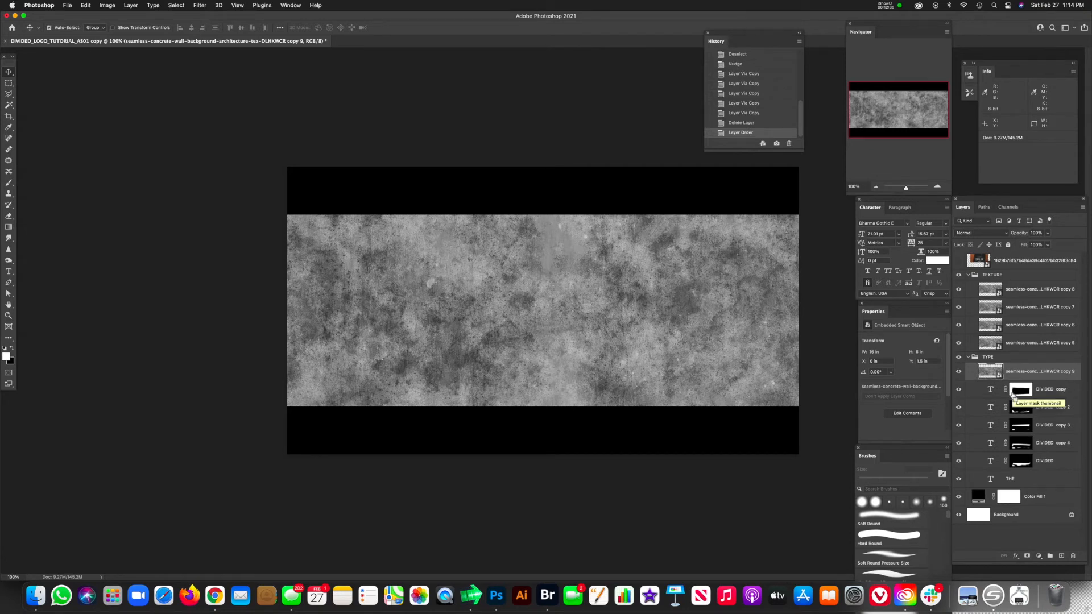
key("alt+super+g")
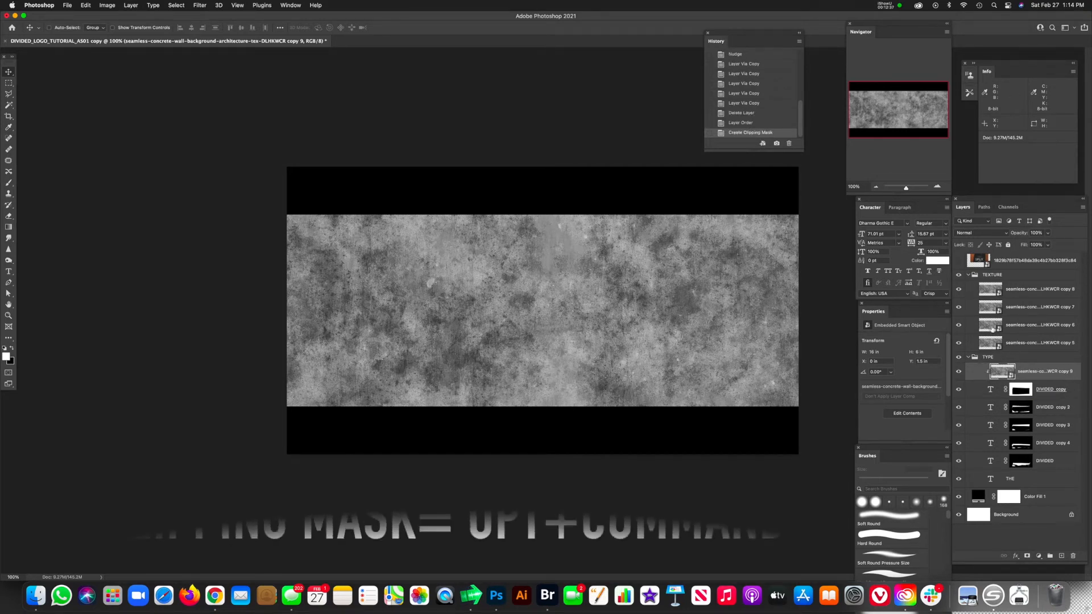
left_click_drag(990, 336, 1005, 399)
key("alt+super+g")
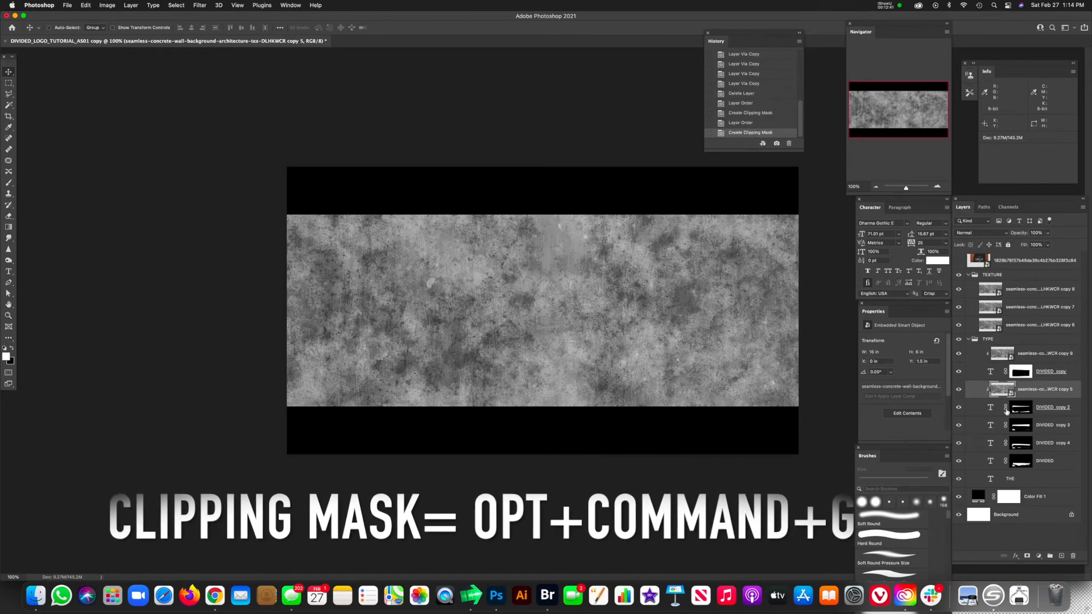
left_click_drag(990, 324, 1001, 417)
key("alt+super+g")
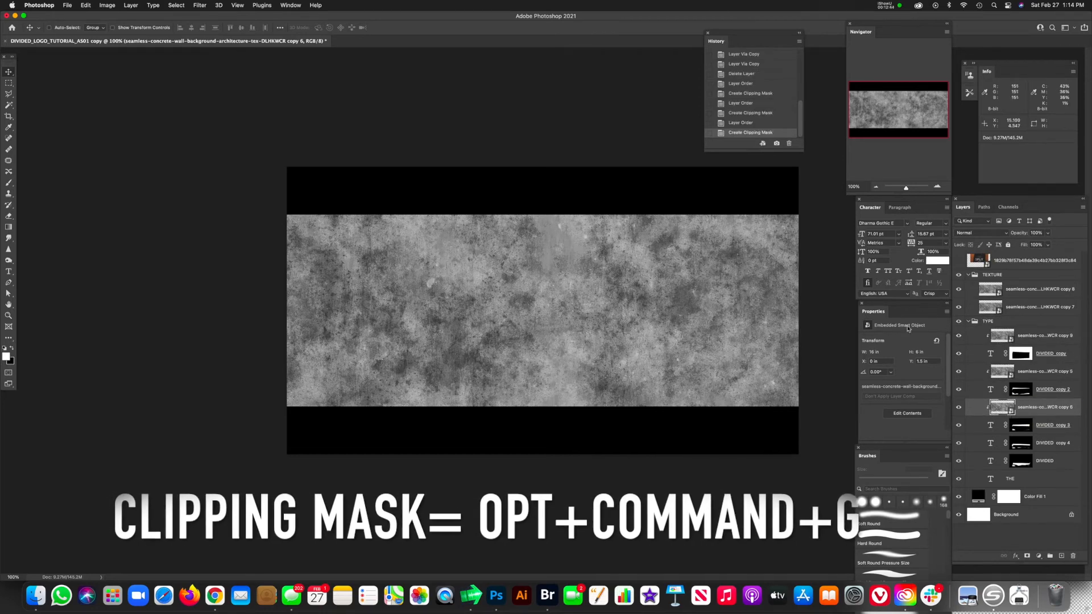
left_click_drag(990, 307, 1001, 434)
key("alt+super+g")
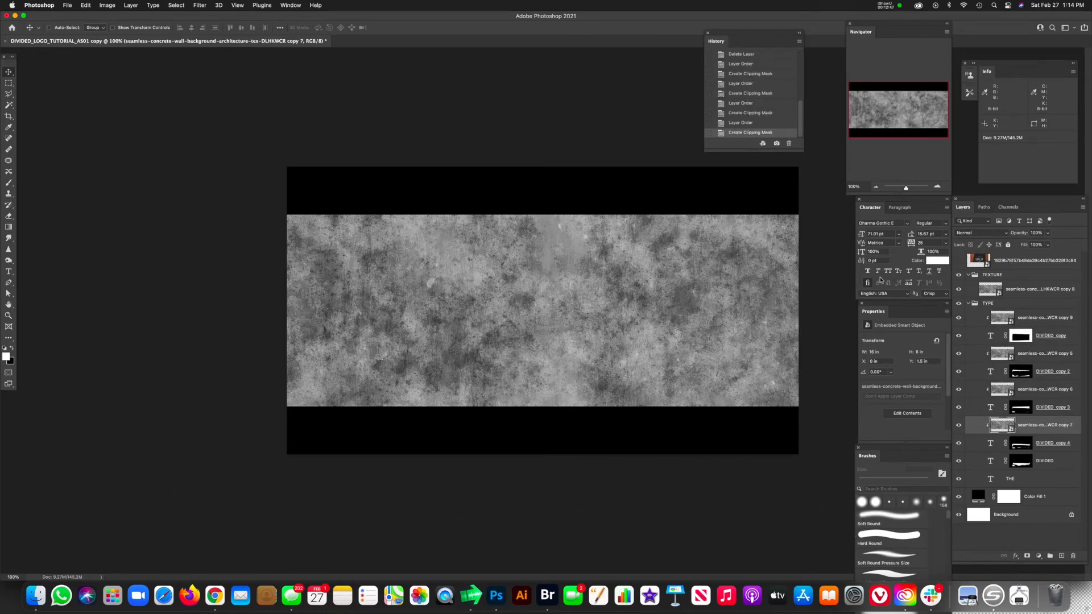
Step: Duplicate the remaining concrete texture as a hidden spare, then move the lower one above the original DIVIDED layer and clip it
left_click(995, 294)
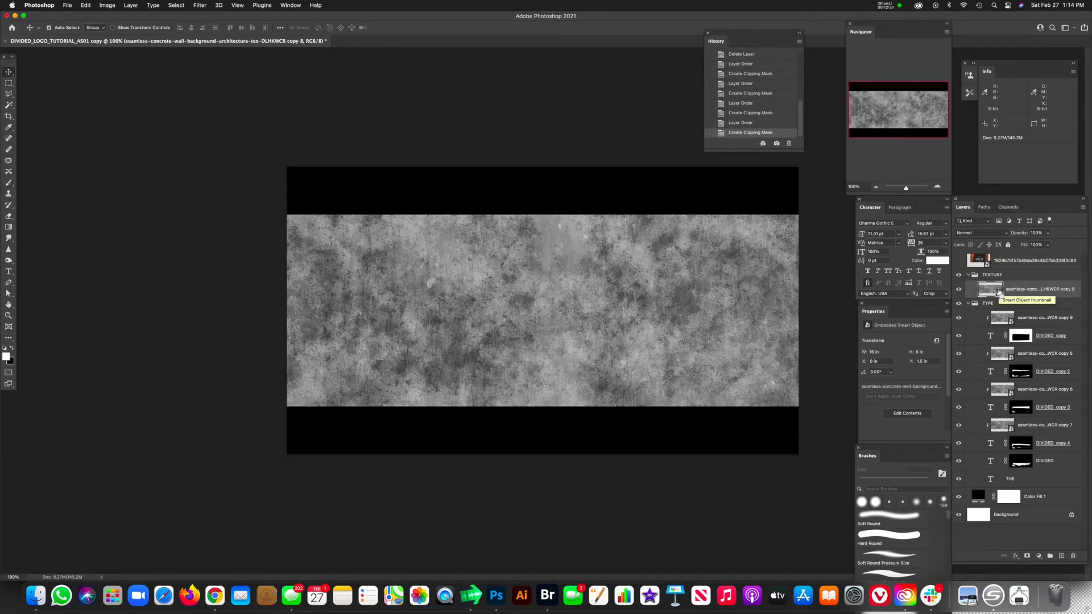
key("super+j")
left_click(958, 291)
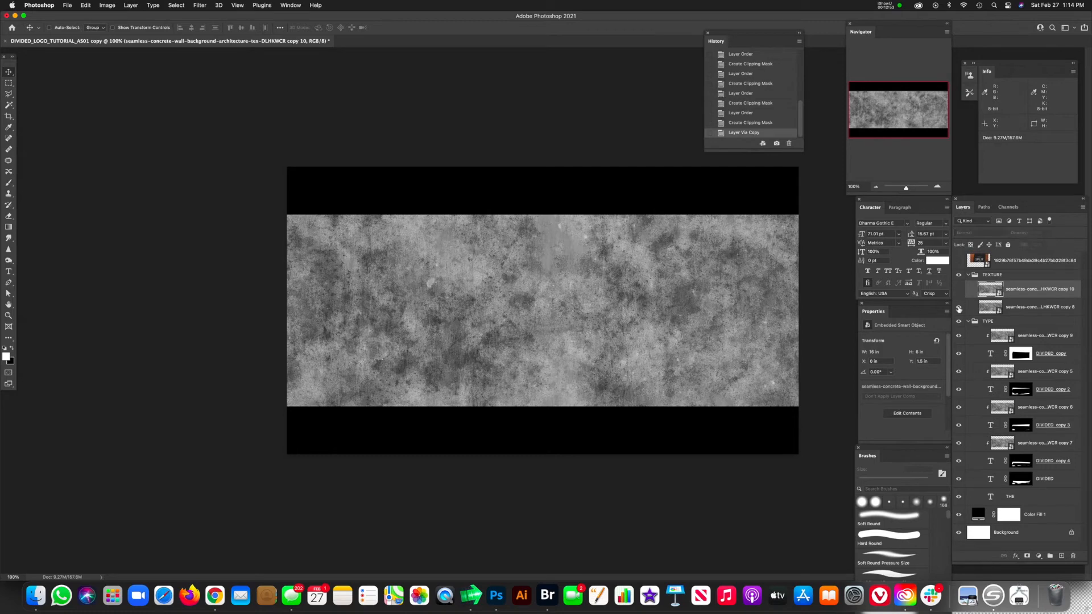
left_click(958, 309)
left_click(959, 309)
left_click_drag(991, 307, 997, 472)
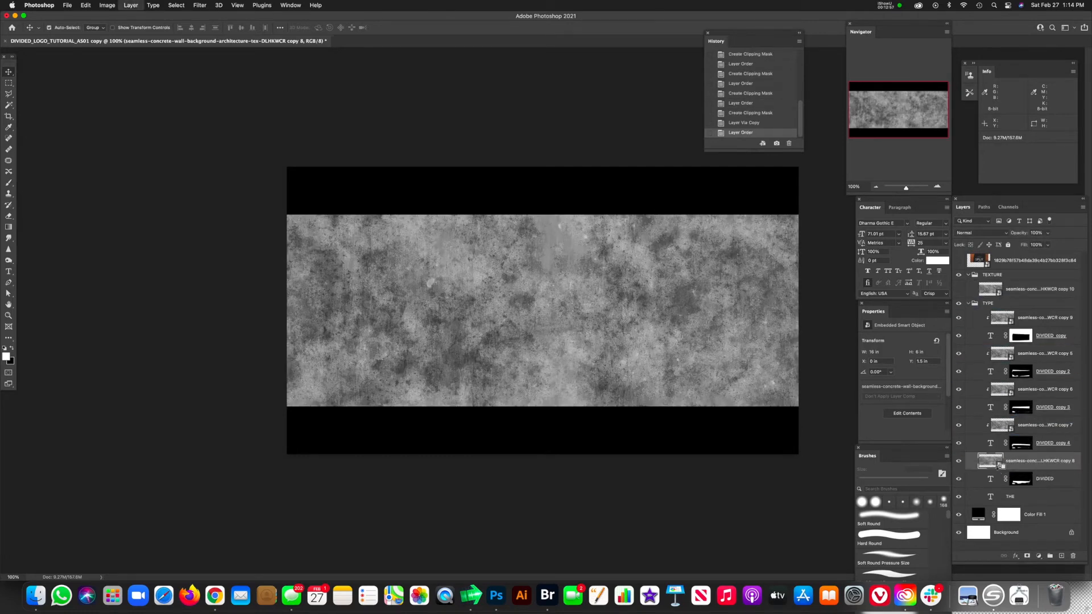
key("super+alt+g")
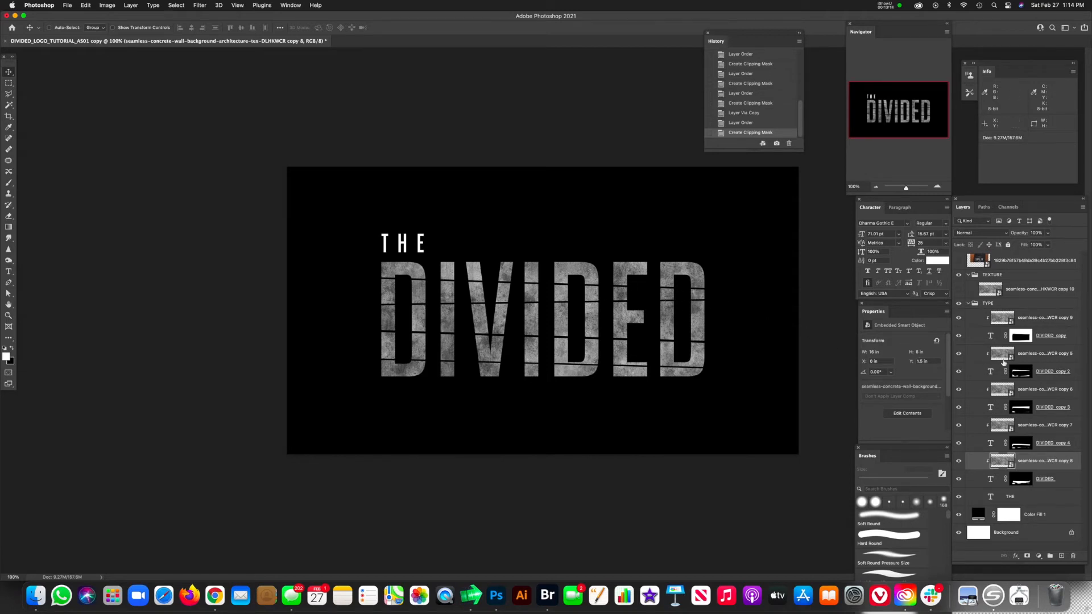
Step: Nudge the DIVIDED copy 2 strip up and to the right to close the first cut and offset the letters
left_click(992, 375)
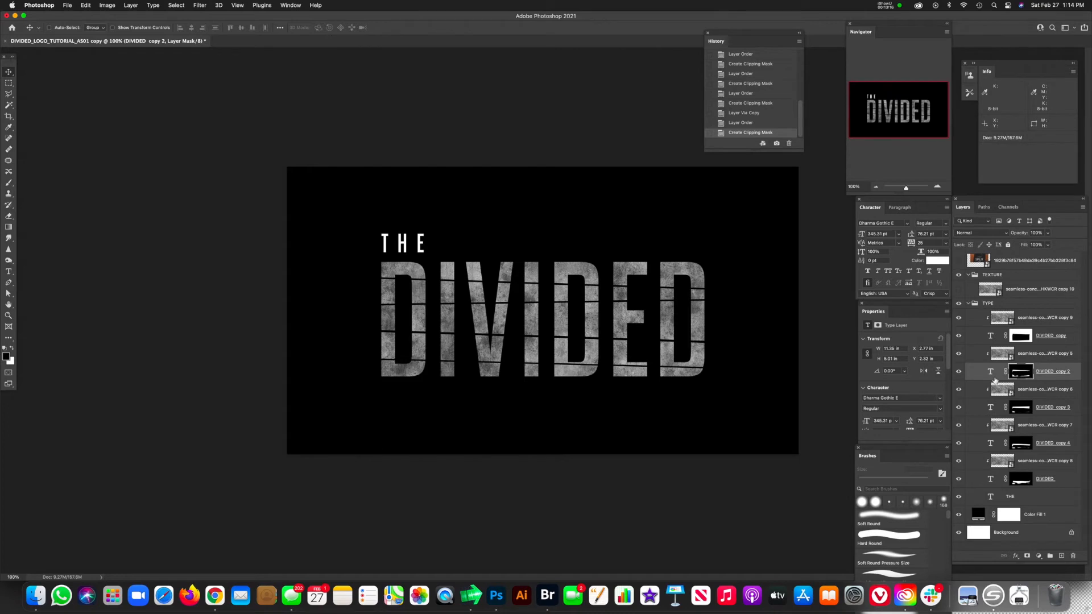
key("Up")
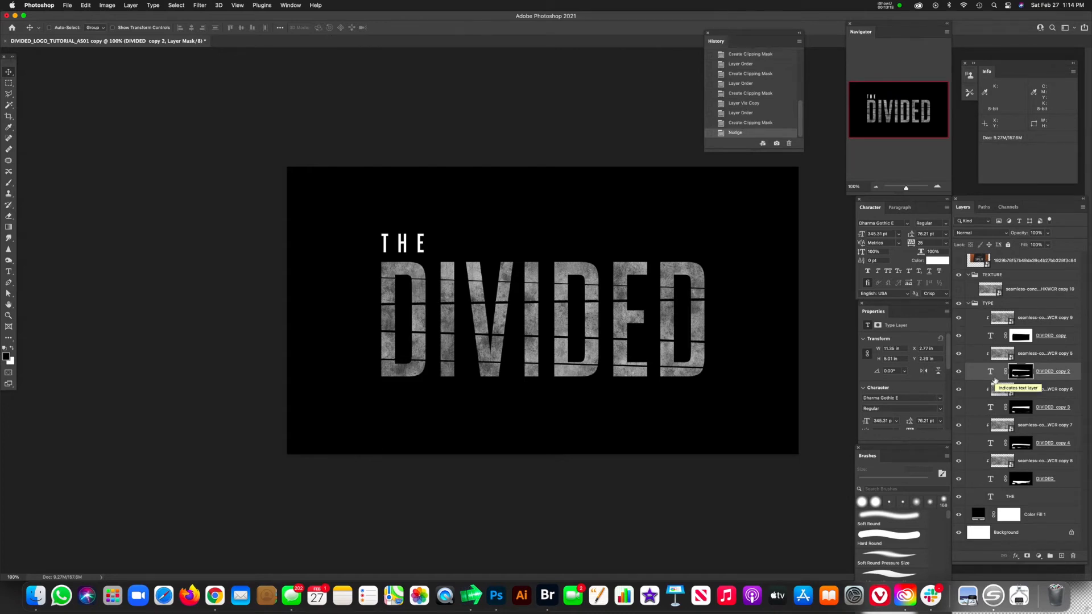
key("Right")
key("Up")
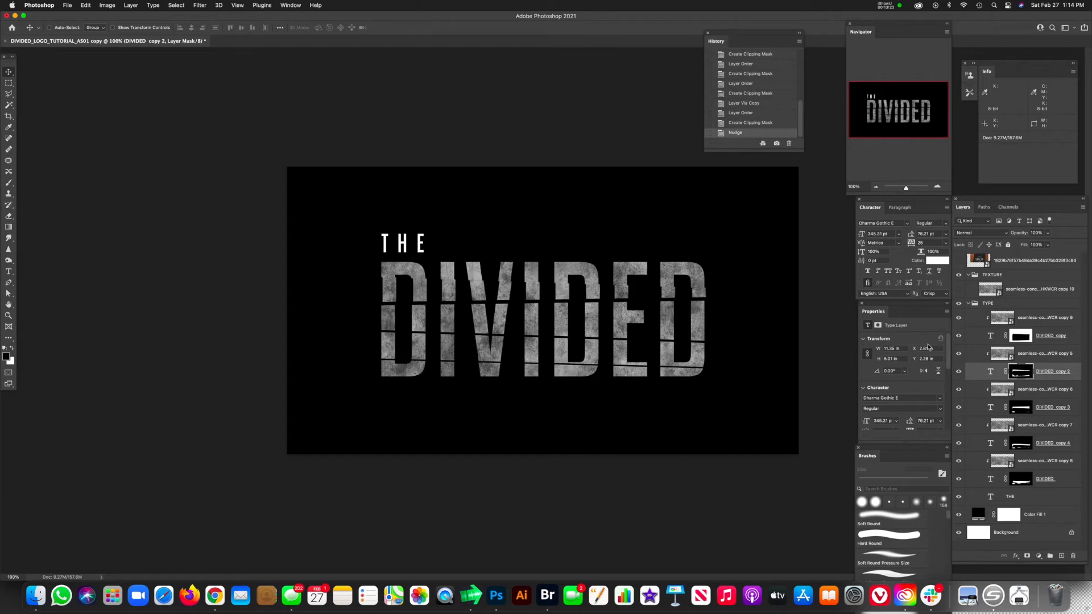
Step: Nudge the DIVIDED copy 3 strip up and slightly left to close the second cut and offset the letters
left_click(993, 407)
key("Up")
key("Up")
key("Up")
key("Up")
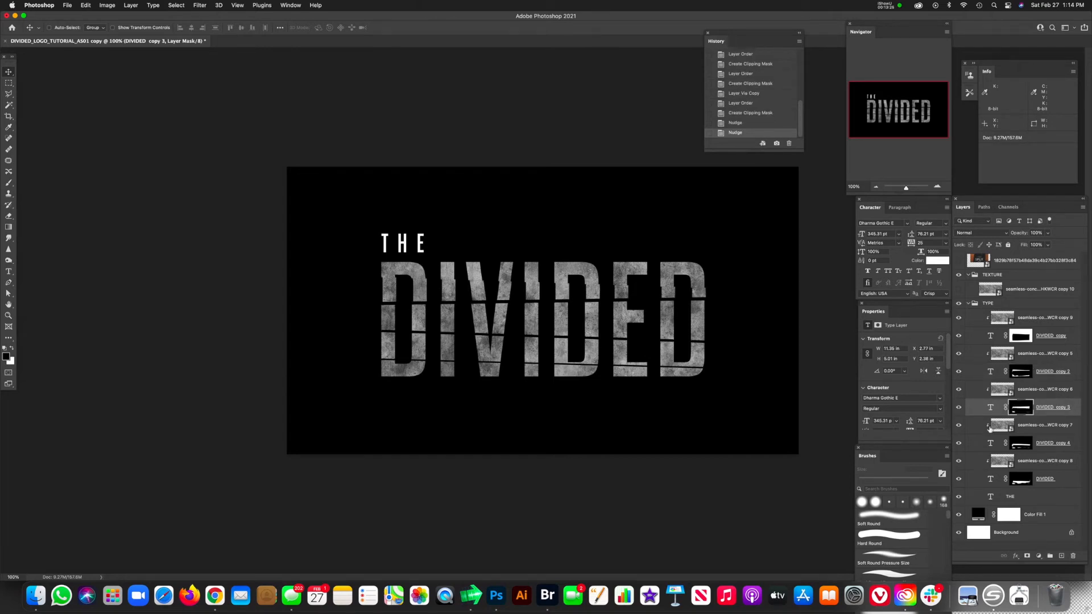
key("Left")
key("Left")
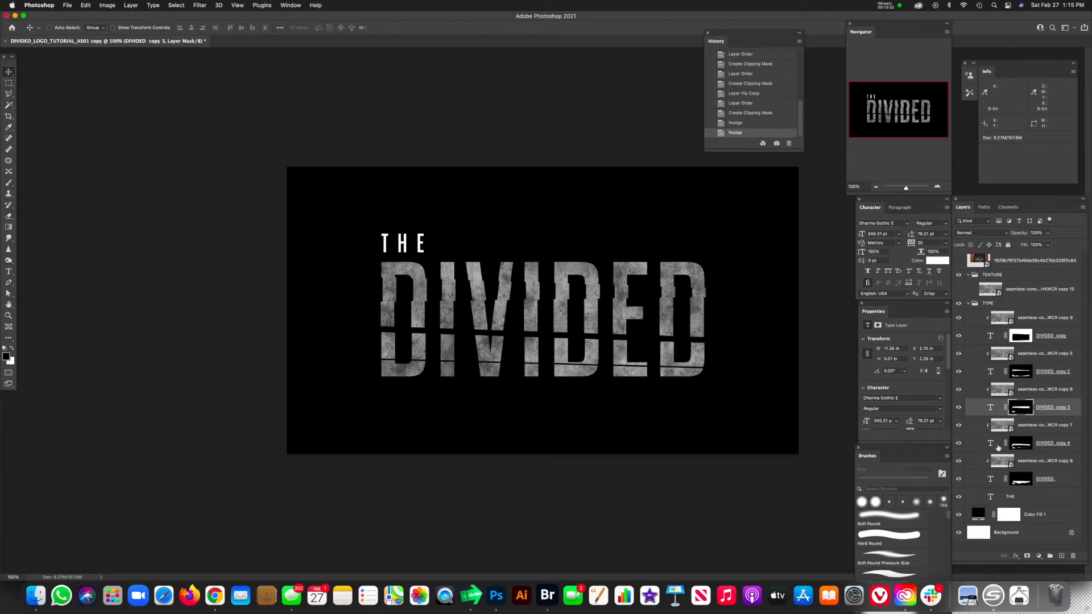
Step: Nudge the DIVIDED copy 4 strip to the right and up until it meets the strip above it
left_click(989, 444)
key("Right")
key("Right")
key("Up")
key("Up")
key("Up")
key("Up")
key("Up")
key("Up")
key("Up")
key("Up")
key("Up")
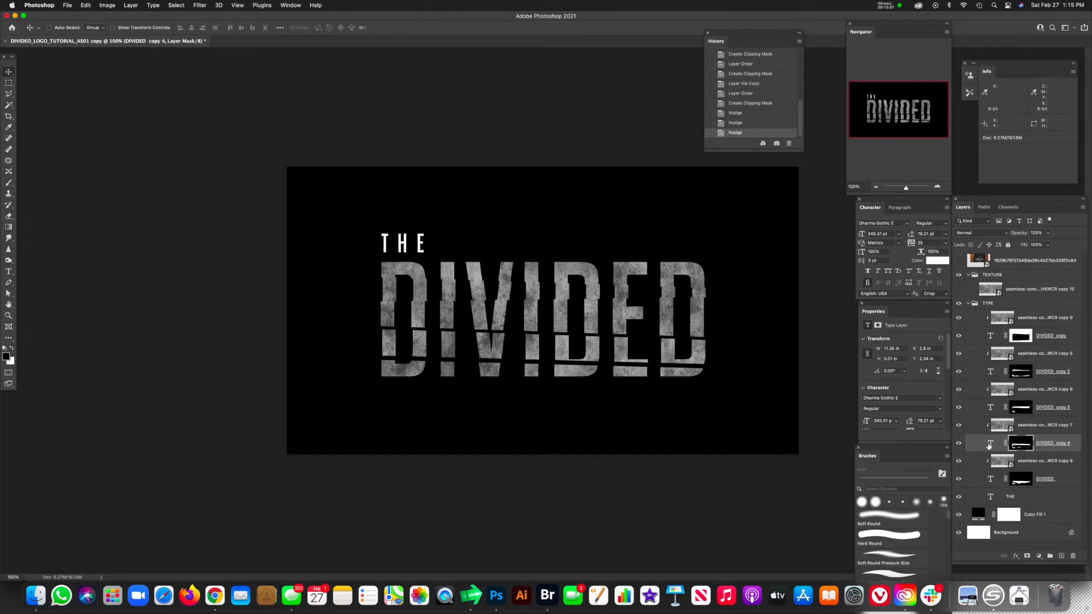
key("Up")
key("Up")
key("Up")
key("Up")
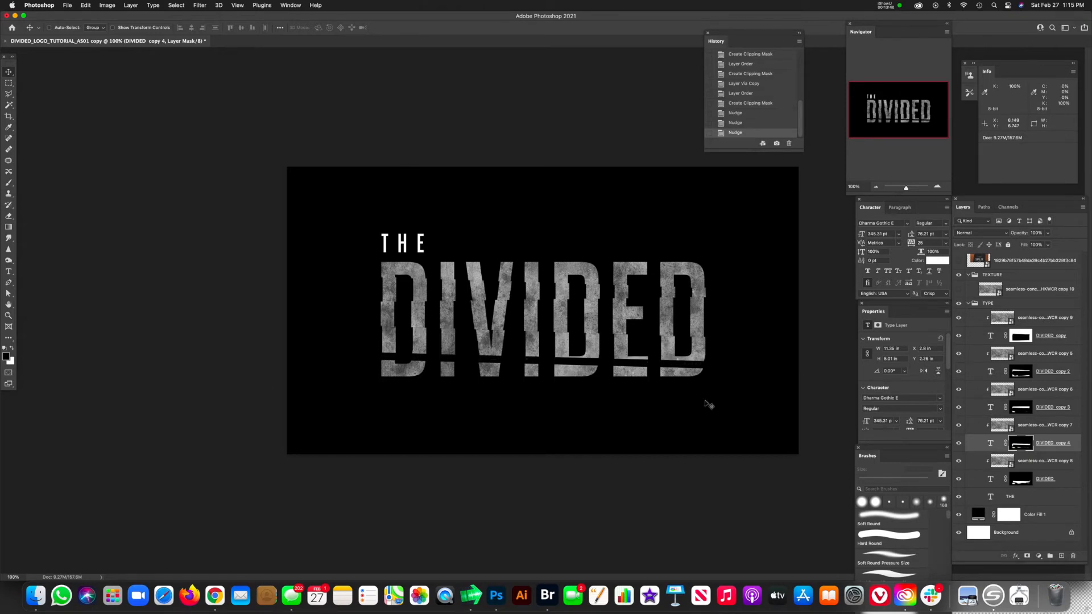
Step: Nudge the original DIVIDED layer up to bring the bottom strip close to the strip above, leaving a thin gap
left_click(1019, 479)
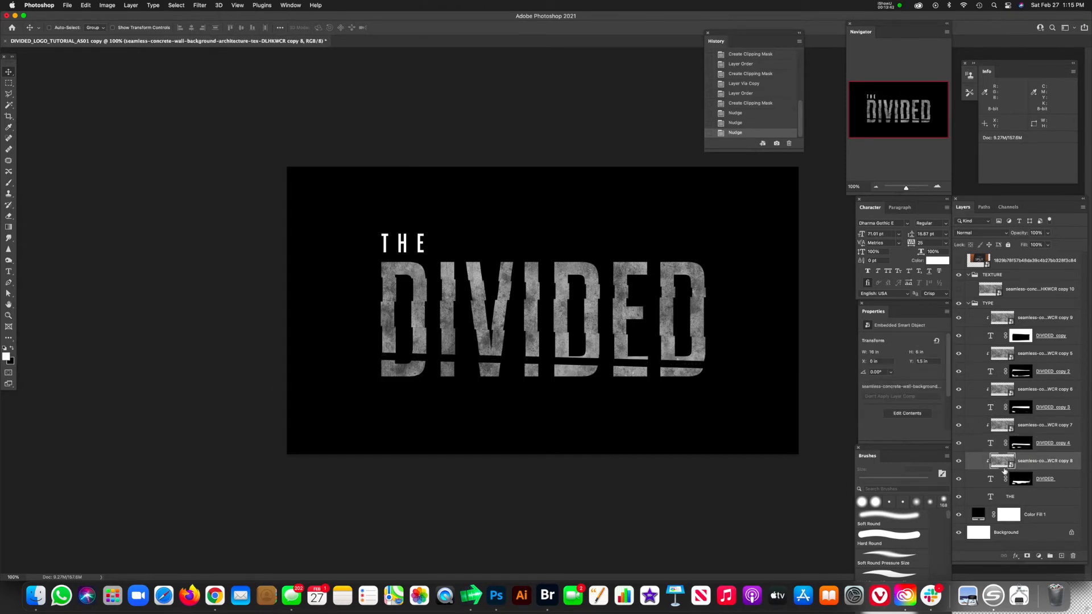
key("Up")
key("Up")
key("Up")
key("Up")
key("Up")
key("Up")
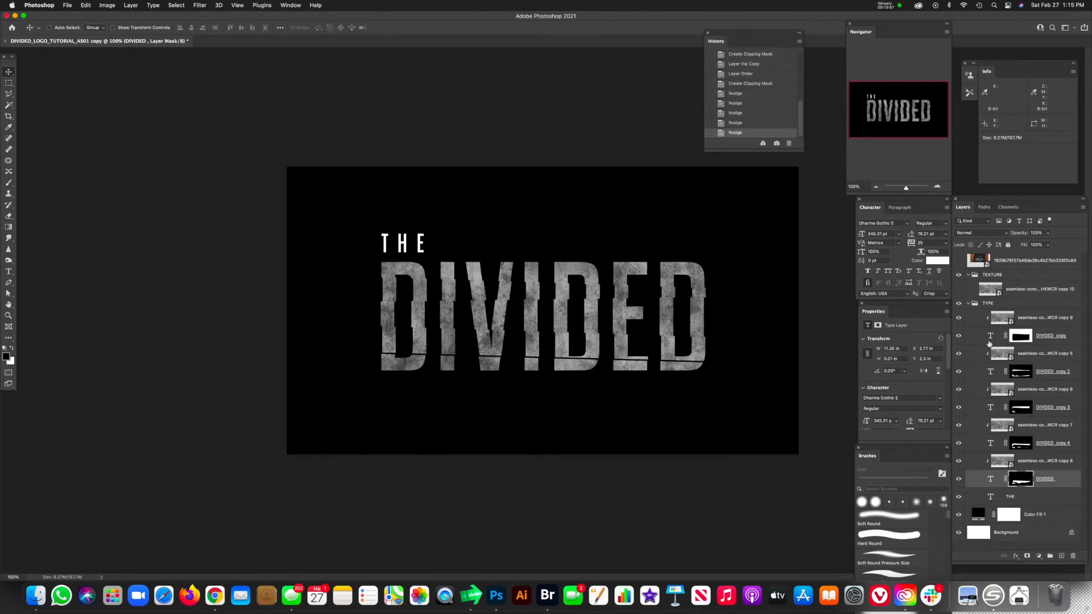
Step: Create a new layer above the texture of DIVIDED copy 2 and clip it to that strip
left_click(997, 355)
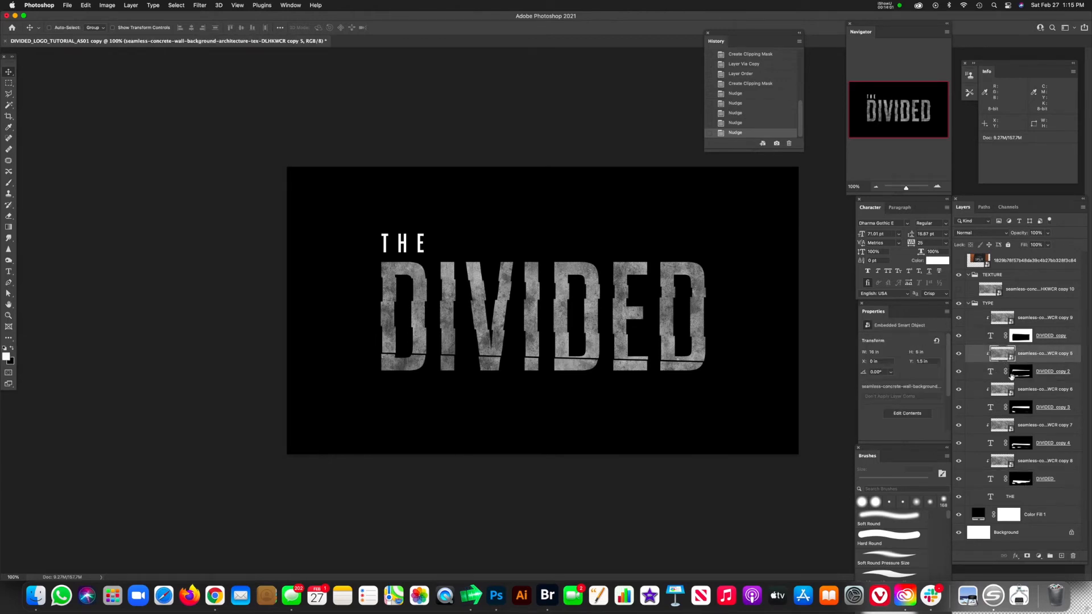
key("alt+shift+super+n")
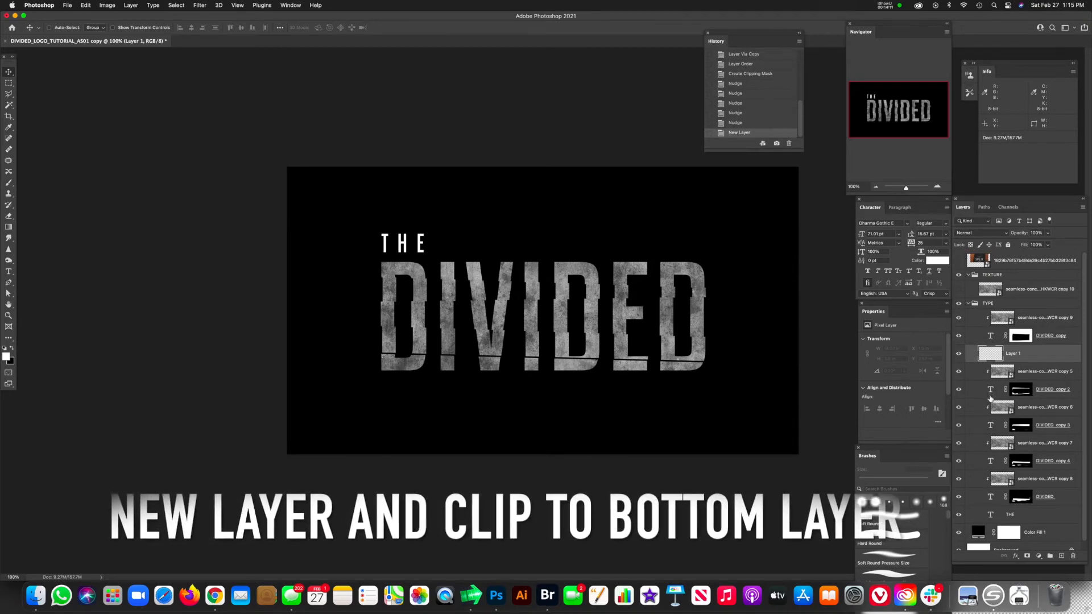
key("alt+super+g")
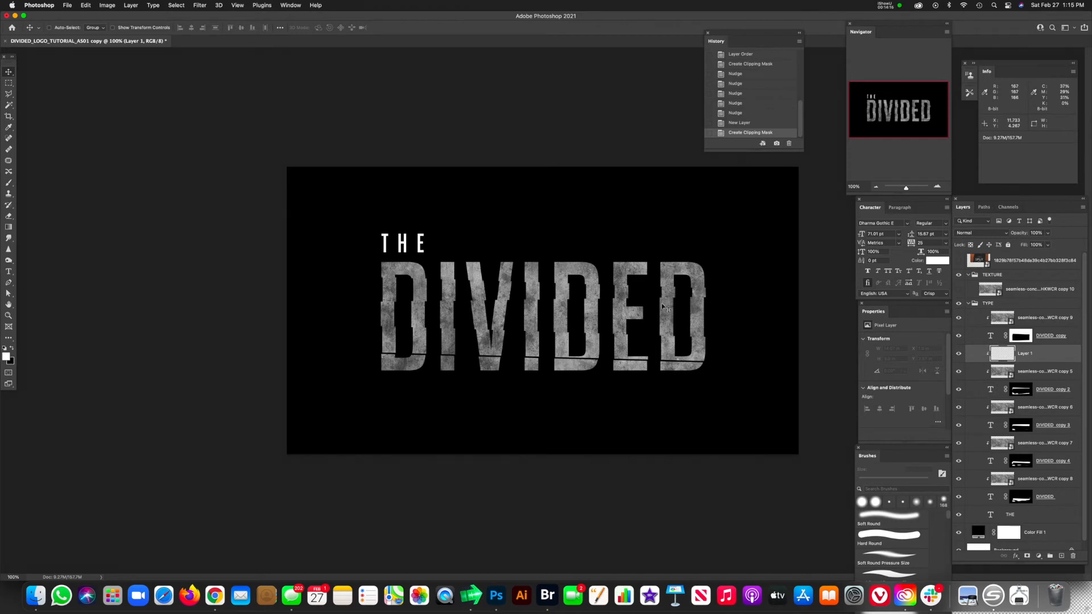
Step: Paint a soft black shadow across the DIVIDED copy 2 strip with a Soft Round brush at 4% flow
key("b")
left_click_drag(426, 280, 381, 277)
key("x")
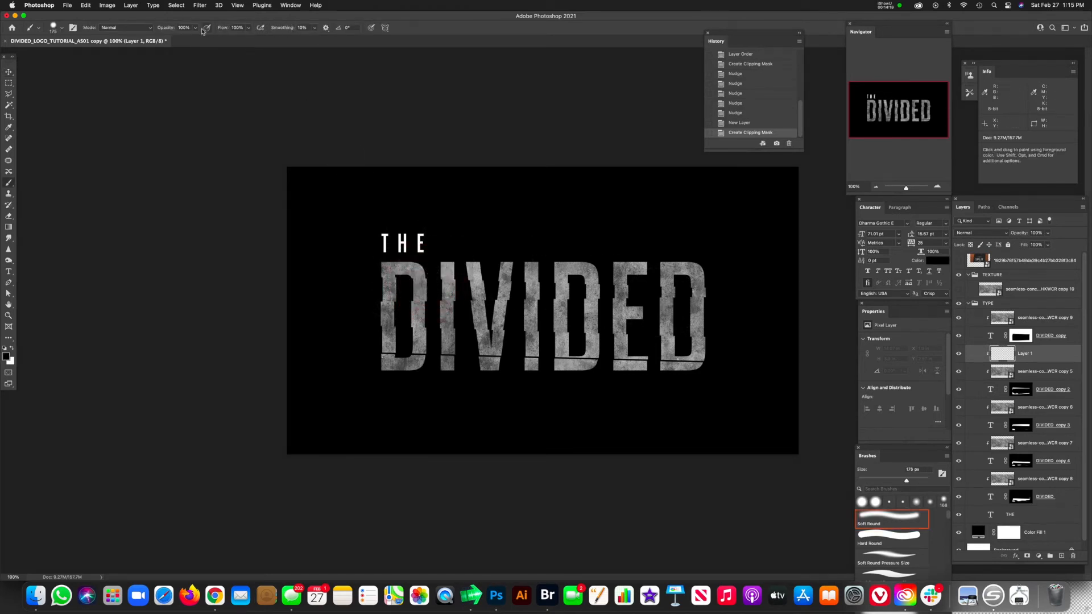
left_click(248, 28)
left_click_drag(211, 43, 212, 42)
mouse_move(418, 292)
left_mouse_down()
mouse_move(399, 291)
mouse_move(555, 274)
mouse_move(726, 298)
left_mouse_up()
left_click_drag(724, 299, 475, 301)
mouse_move(315, 308)
left_mouse_down()
mouse_move(735, 315)
mouse_move(699, 299)
mouse_move(320, 317)
mouse_move(378, 299)
mouse_move(281, 333)
mouse_move(724, 291)
mouse_move(368, 288)
left_mouse_up()
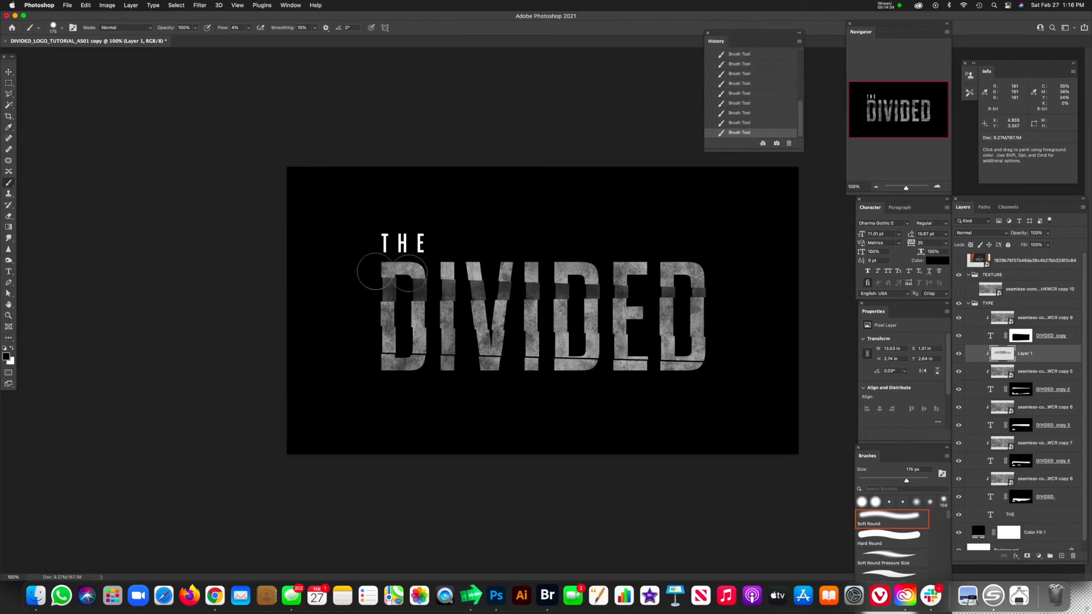
Step: Soften the shadow on the DIVIDED copy 2 strip with the Eraser at 23% flow
key("e")
left_click(397, 288)
mouse_move(378, 283)
left_mouse_down()
mouse_move(687, 295)
mouse_move(647, 291)
left_mouse_up()
left_click_drag(648, 290, 651, 289)
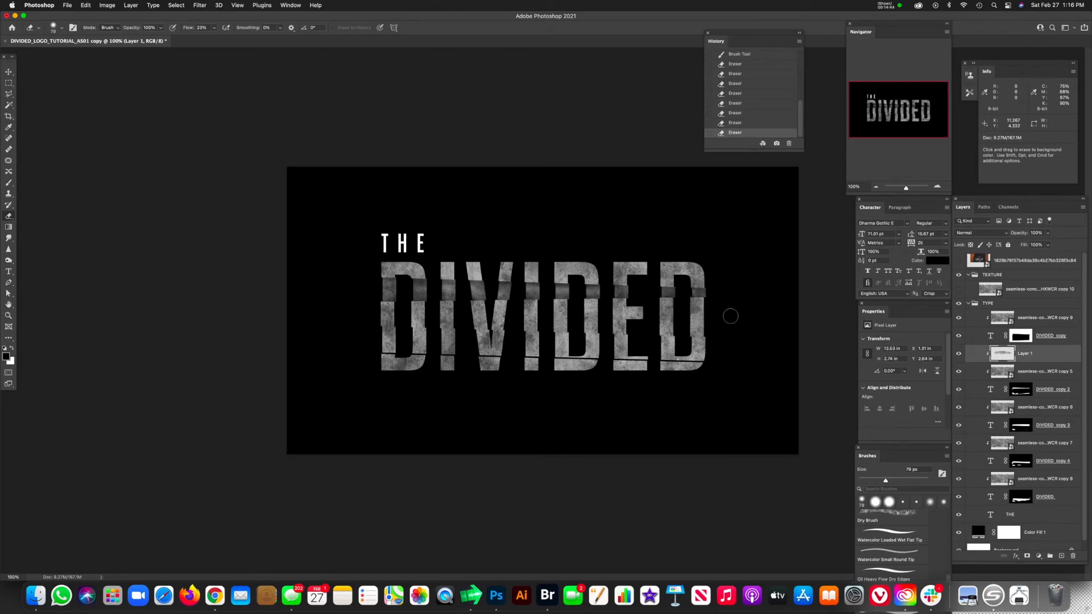
left_click_drag(730, 315, 515, 305)
Step: Create a new layer above the texture of DIVIDED copy 4 and clip it to that strip
left_click(998, 459)
left_click(1000, 449)
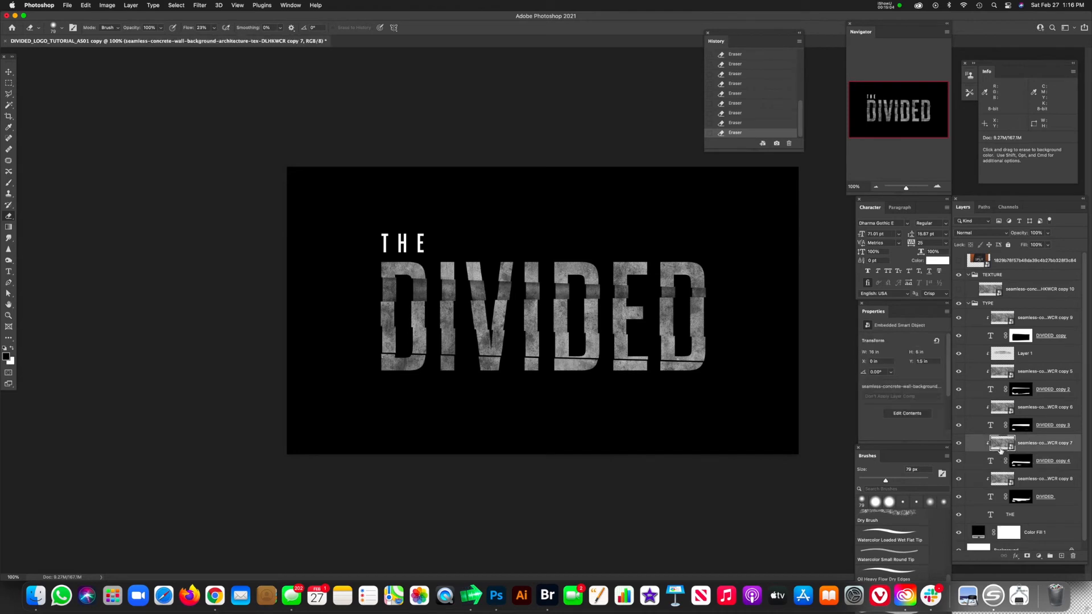
left_click(1061, 557)
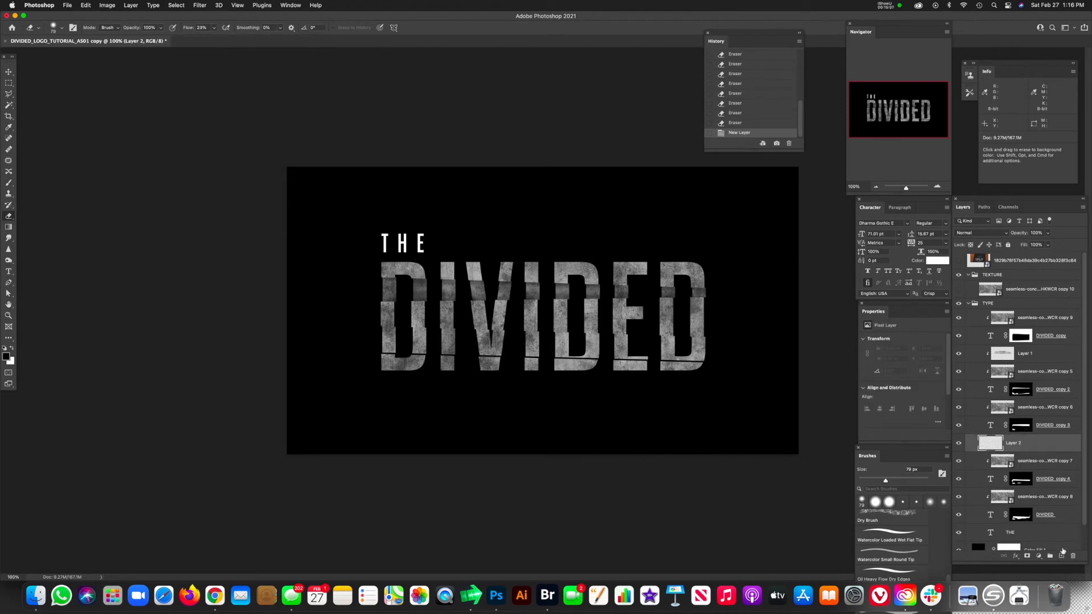
key("super+alt+g")
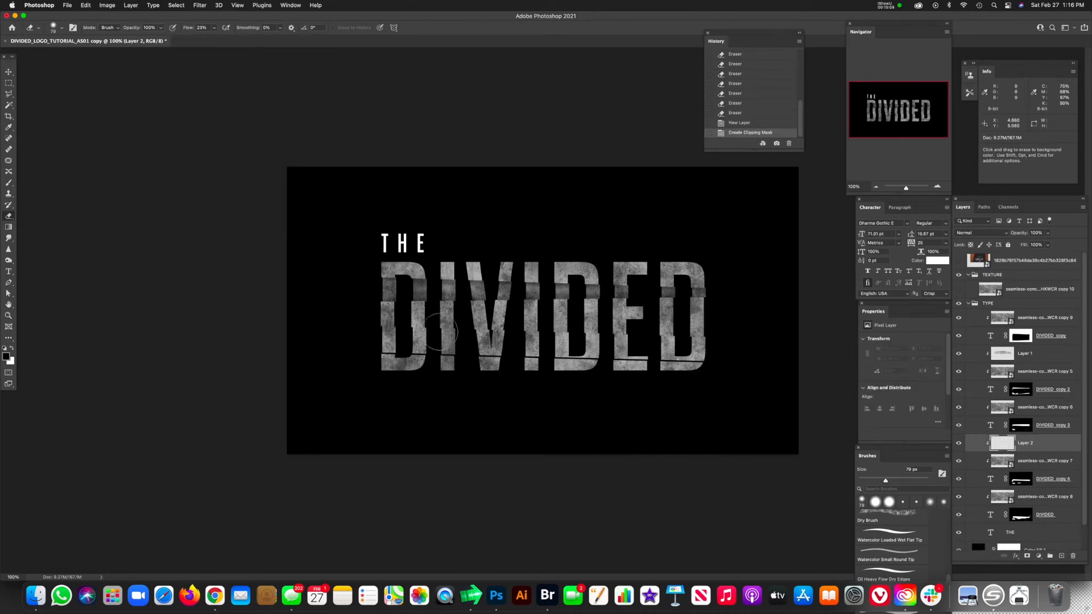
Step: Paint a soft black shadow along the DIVIDED copy 4 strip with the low-flow Soft Round brush
key("b")
left_click_drag(429, 349, 396, 330)
mouse_move(397, 330)
left_mouse_down()
mouse_move(721, 334)
mouse_move(671, 334)
left_mouse_up()
mouse_move(671, 335)
left_mouse_down()
mouse_move(569, 326)
mouse_move(434, 342)
left_mouse_up()
left_click_drag(637, 364, 708, 366)
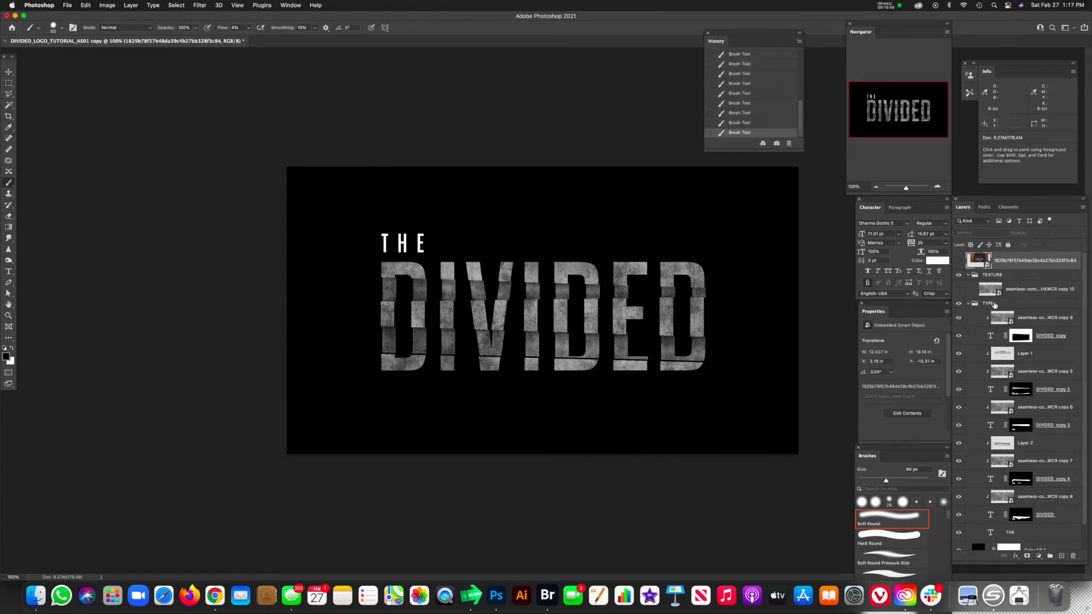
Step: Group all the DIVIDED strips with their clipped textures and shadow layers, leaving the THE layer outside the group
left_click(995, 305)
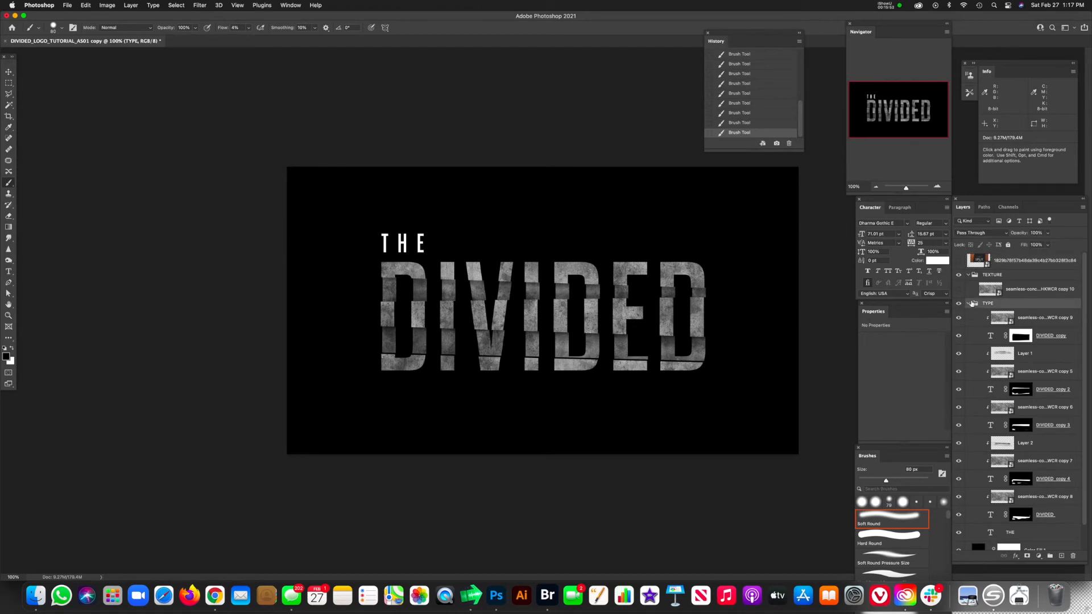
left_click(1000, 319)
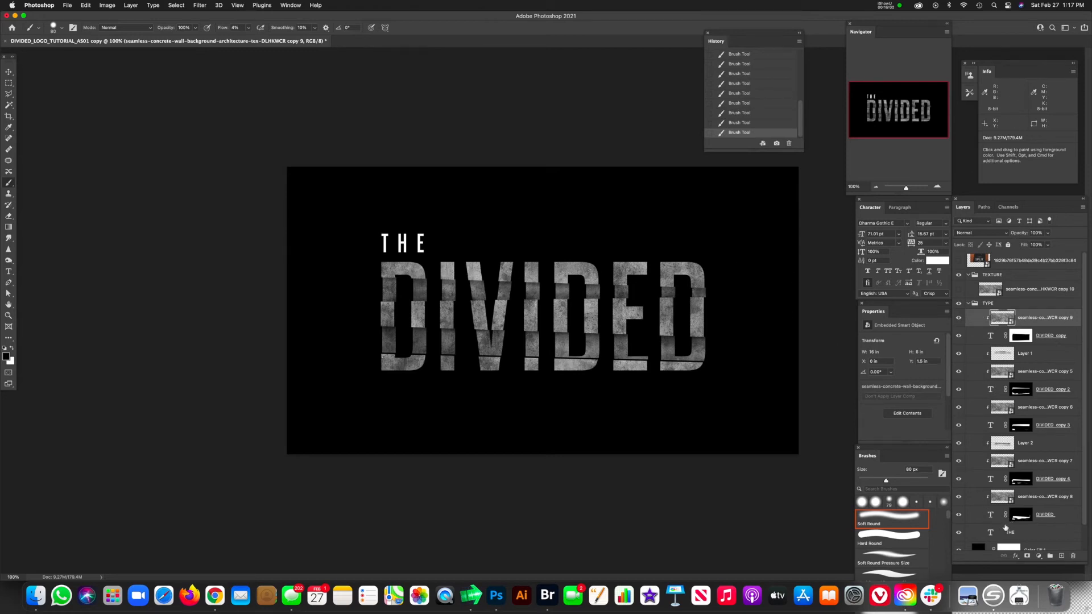
left_click(990, 518, "shift")
key("super+g")
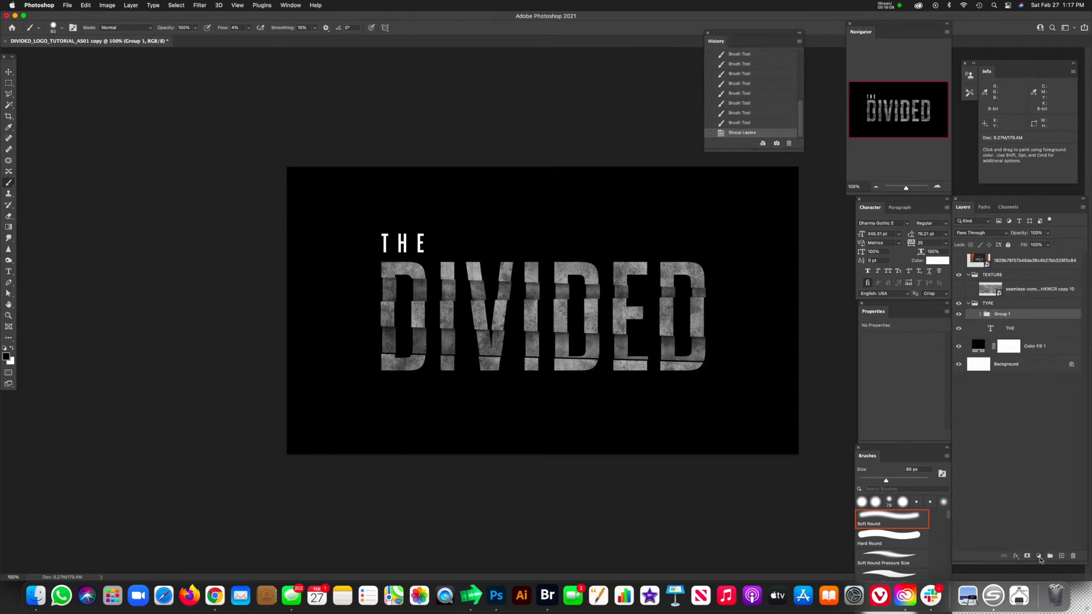
Step: Add an Exposure adjustment layer above the DIVIDED group and clip it to the group
left_click(1039, 557)
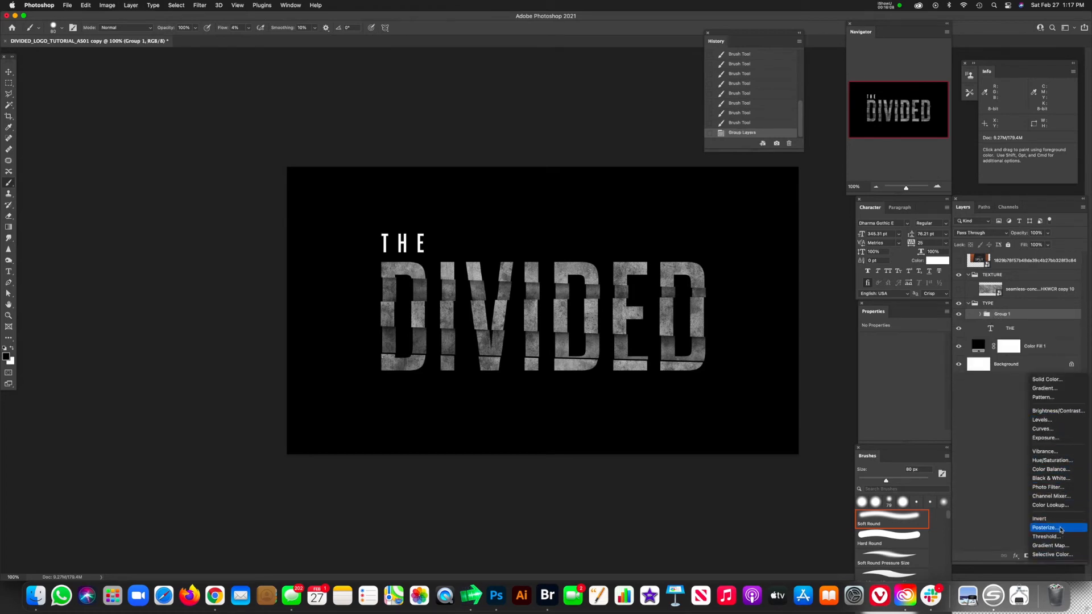
left_click(1049, 437)
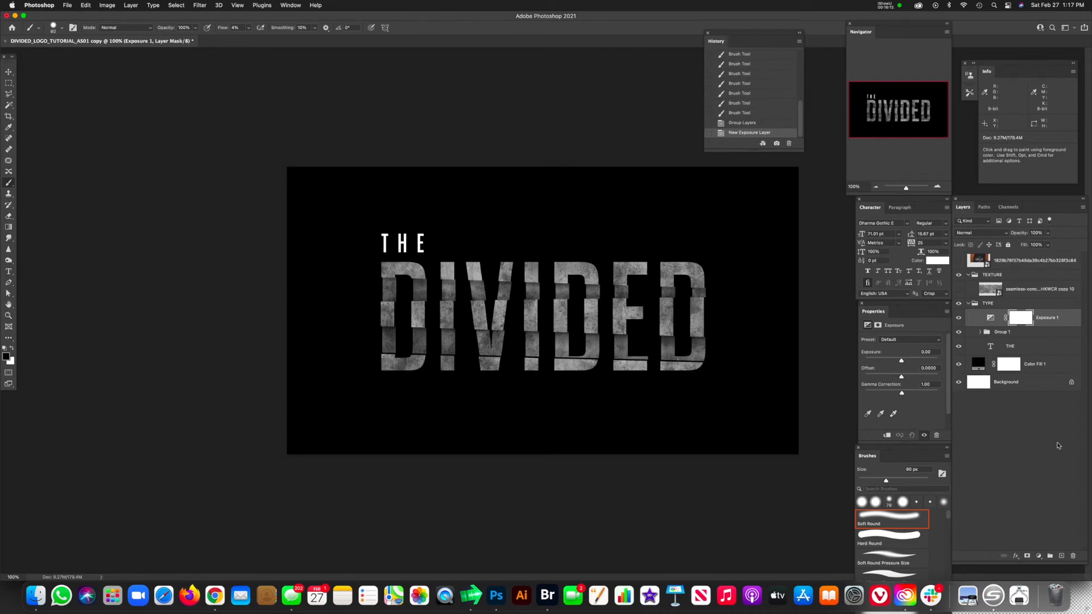
key("super+alt+g")
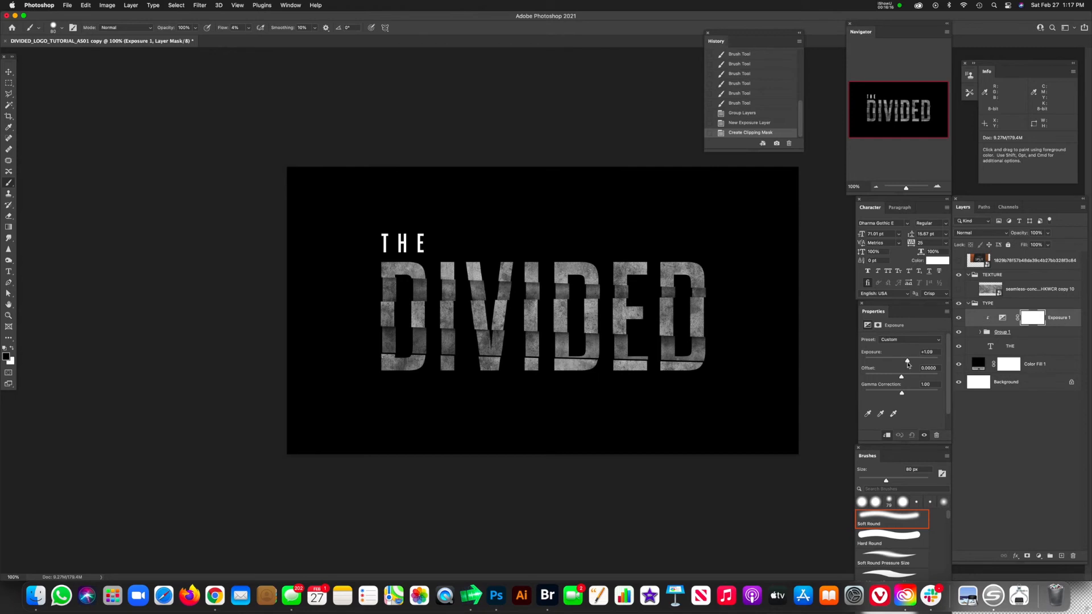
Step: Raise the group's Exposure adjustment to about +1.08 and invert its layer mask to black
left_click_drag(908, 365, 908, 367)
left_click(1030, 322)
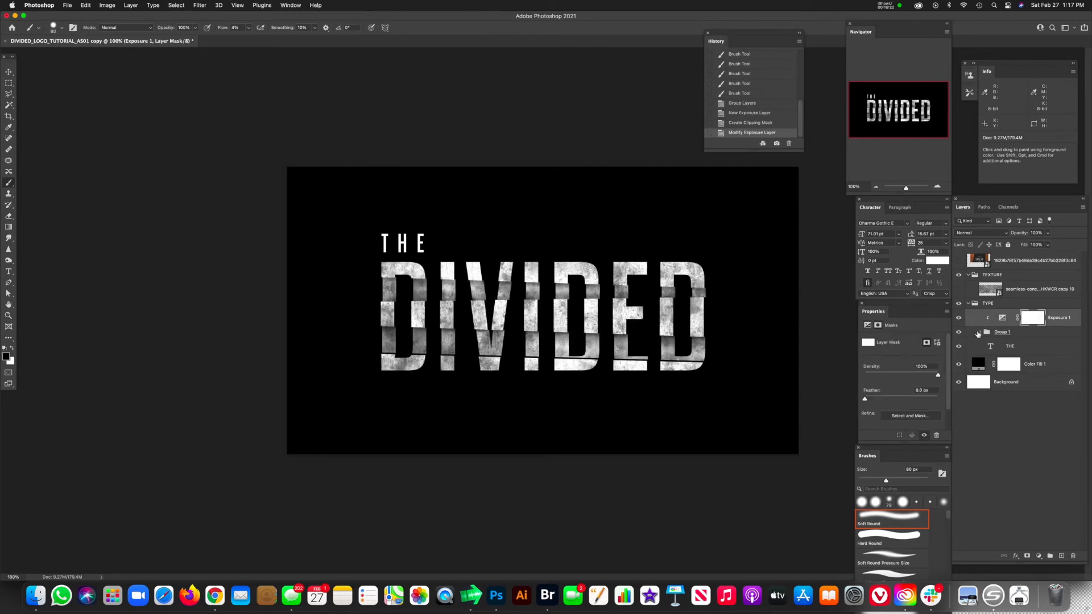
key("super+i")
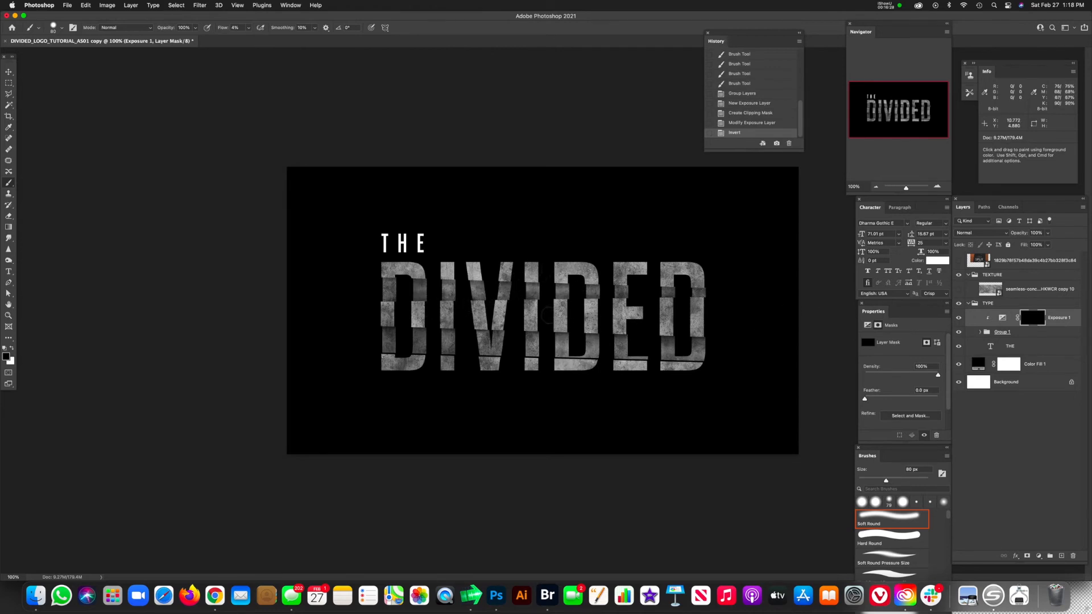
Step: Paint soft white highlights on the Exposure mask across the DIVIDED strips with the low-flow Soft Round brush
left_click_drag(513, 308, 549, 315)
key("x")
left_click_drag(395, 315, 451, 312)
mouse_move(451, 311)
left_mouse_down()
mouse_move(531, 304)
mouse_move(477, 313)
left_mouse_up()
left_click_drag(478, 313, 531, 314)
left_click_drag(531, 314, 591, 314)
left_click_drag(592, 314, 680, 314)
mouse_move(680, 313)
left_mouse_down()
mouse_move(542, 311)
mouse_move(697, 306)
left_mouse_up()
mouse_move(388, 364)
left_mouse_down()
mouse_move(702, 366)
mouse_move(682, 346)
mouse_move(675, 363)
mouse_move(649, 363)
left_mouse_up()
left_click_drag(637, 350, 388, 351)
mouse_move(671, 269)
left_mouse_down()
mouse_move(721, 268)
mouse_move(361, 288)
left_mouse_up()
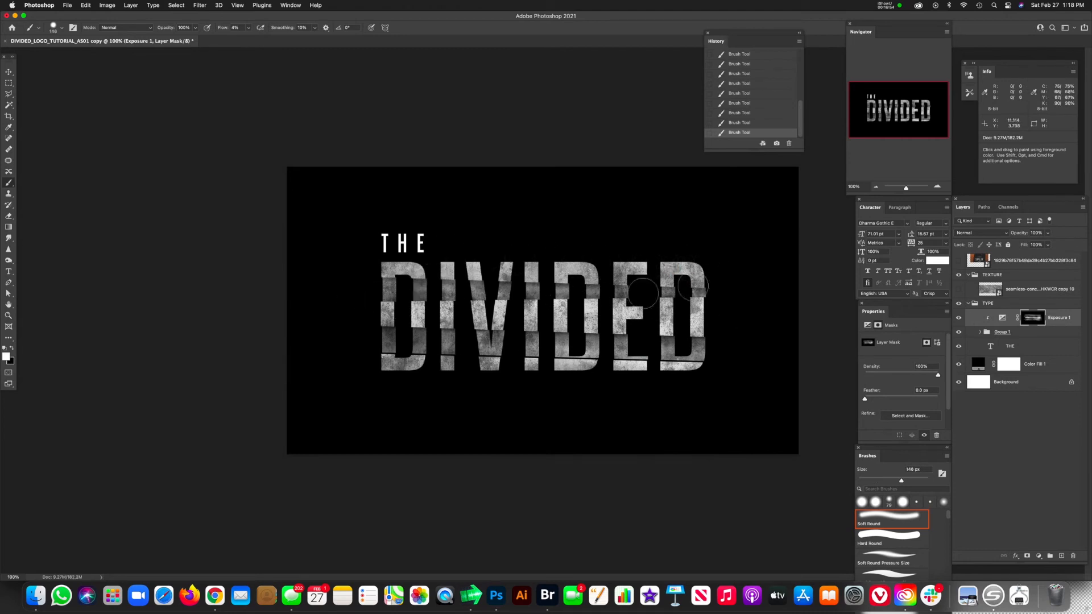
left_click_drag(645, 288, 674, 291)
key("x")
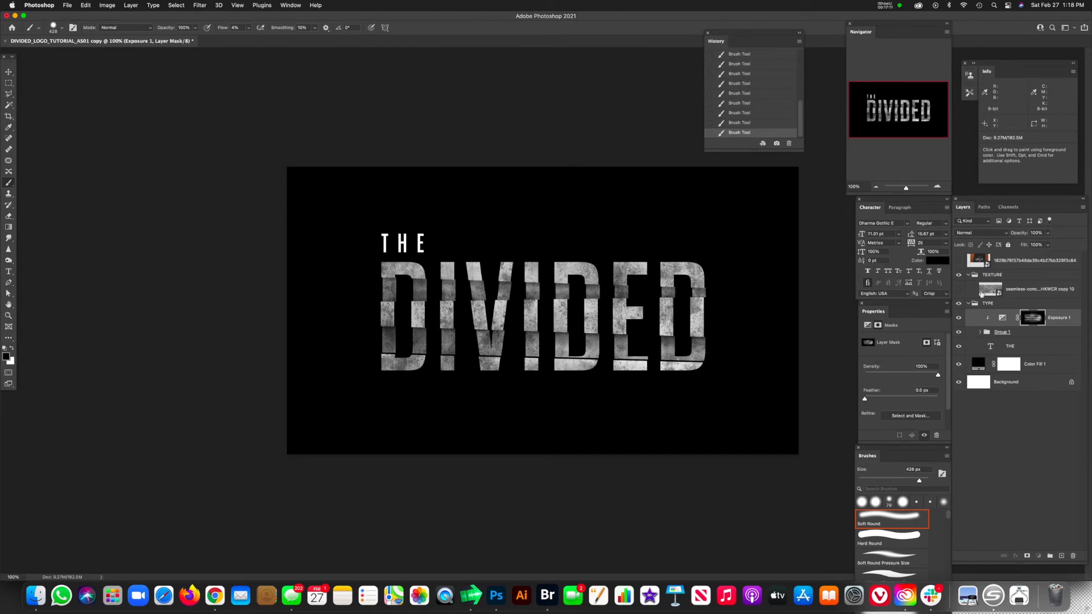
Step: Open the contents of the concrete texture smart object in the TEXTURE group and duplicate its Blue channel
left_click(981, 294)
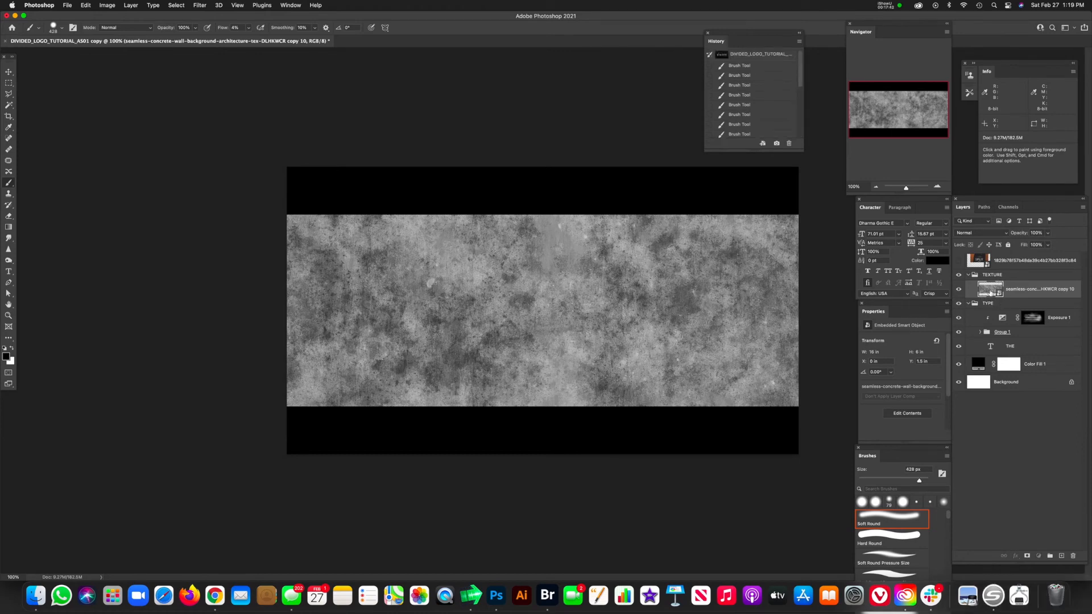
double_click(989, 289)
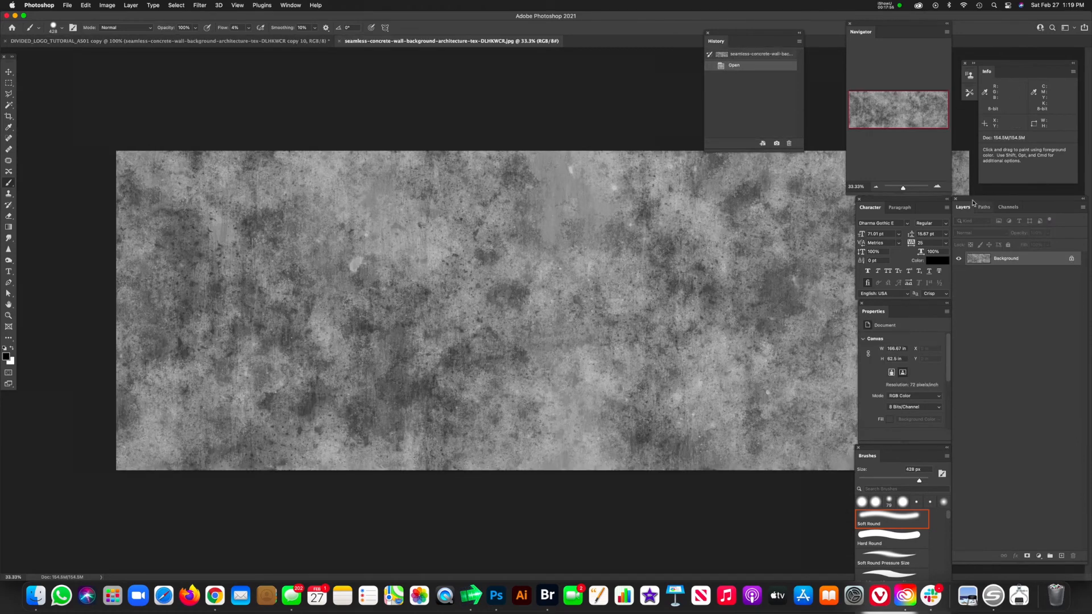
left_click(1008, 208)
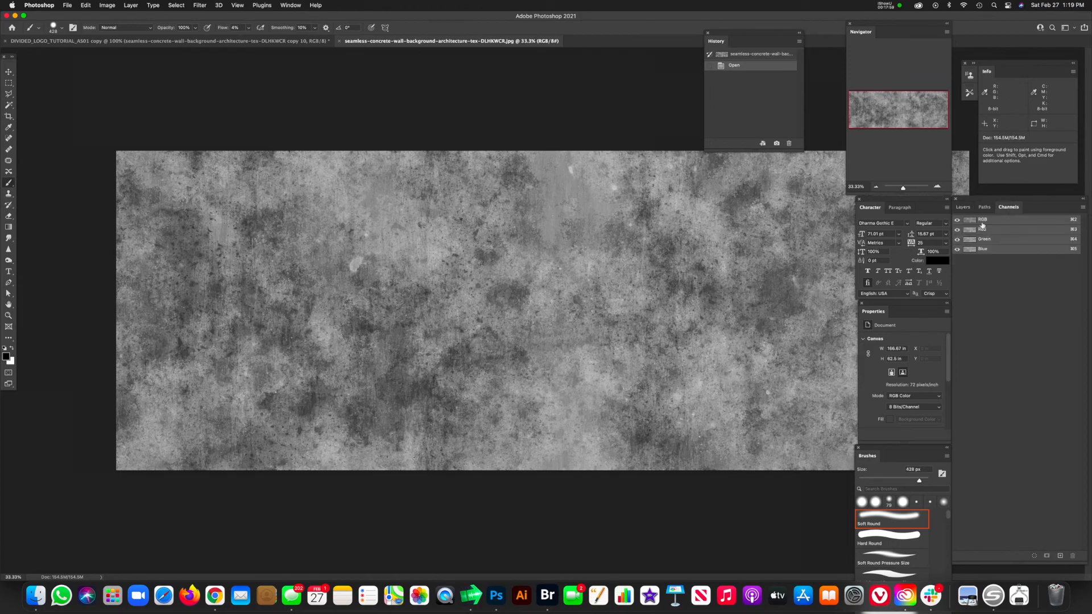
left_click(972, 249)
left_click(972, 240)
left_click(970, 251)
left_click_drag(970, 253, 1056, 554)
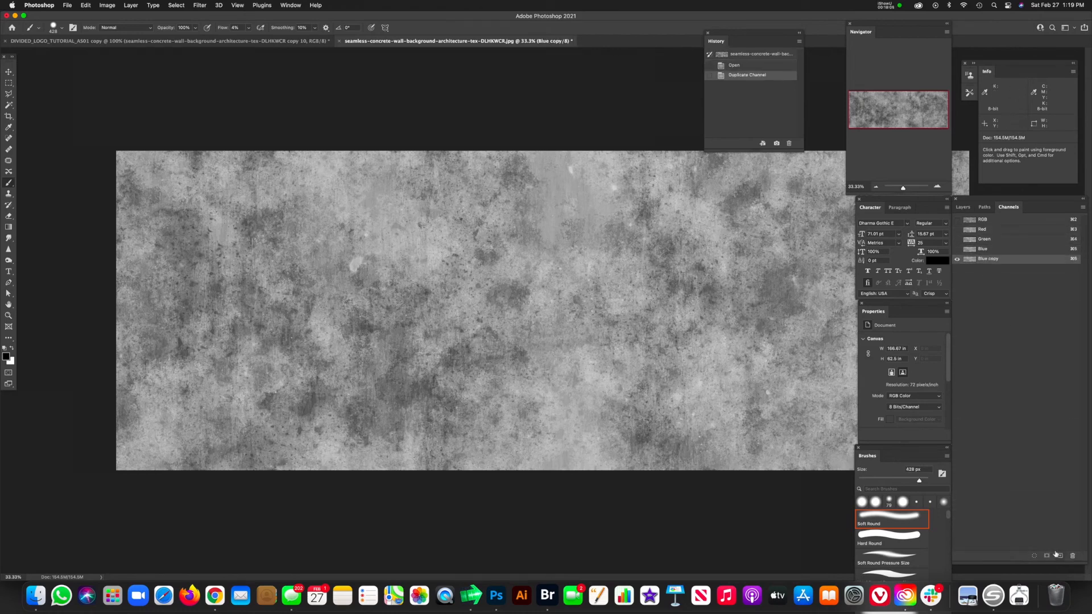
Step: Boost the Blue copy channel's contrast using Levels with input values 90, 0.76 and 187
key("super+l")
left_click_drag(716, 334, 748, 336)
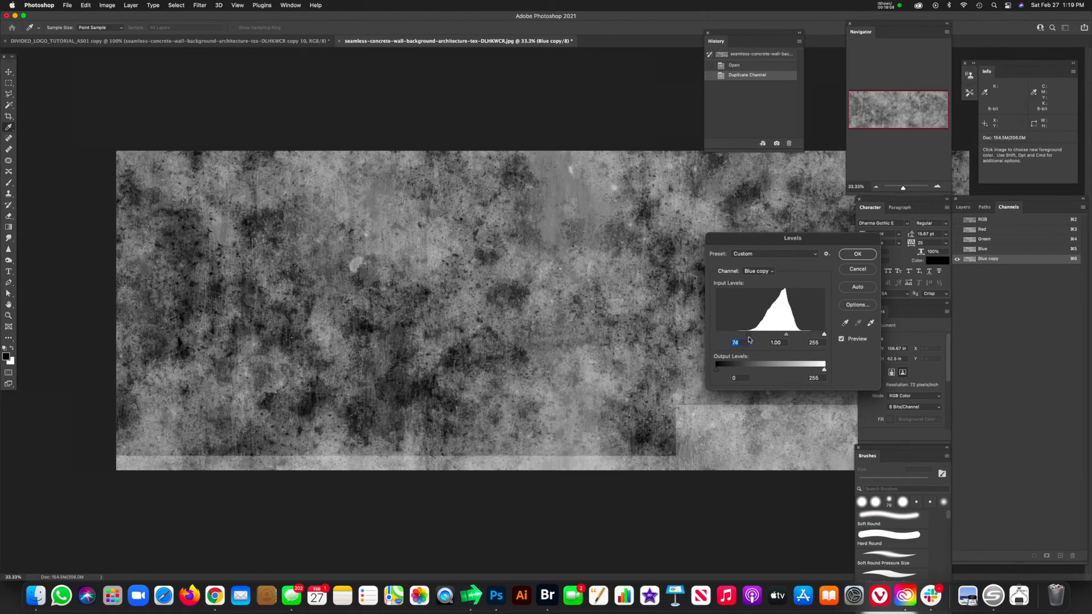
left_click_drag(824, 334, 795, 336)
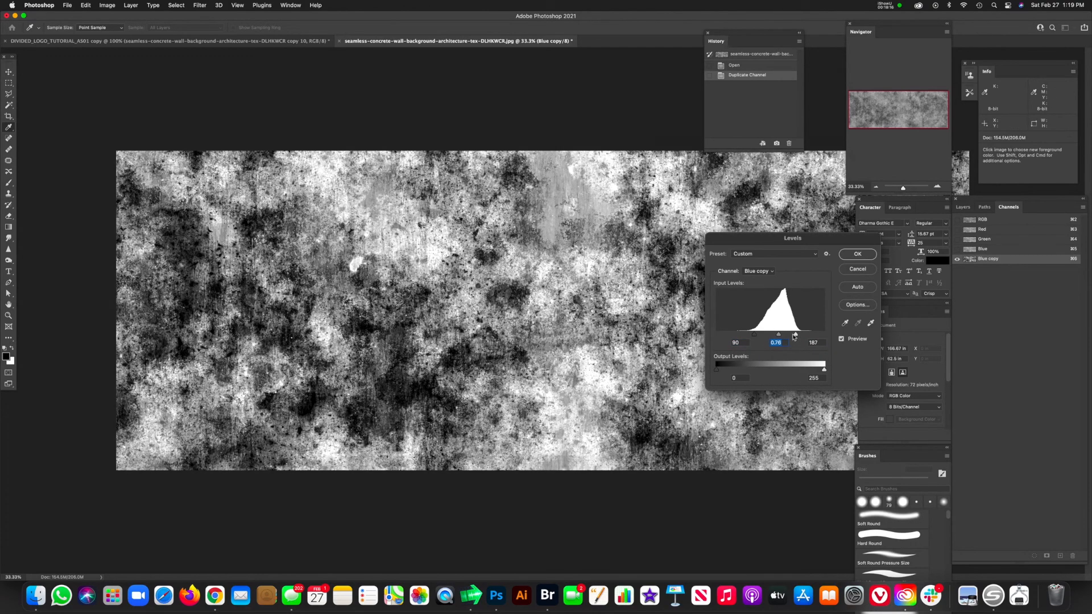
left_click(858, 253)
key("b")
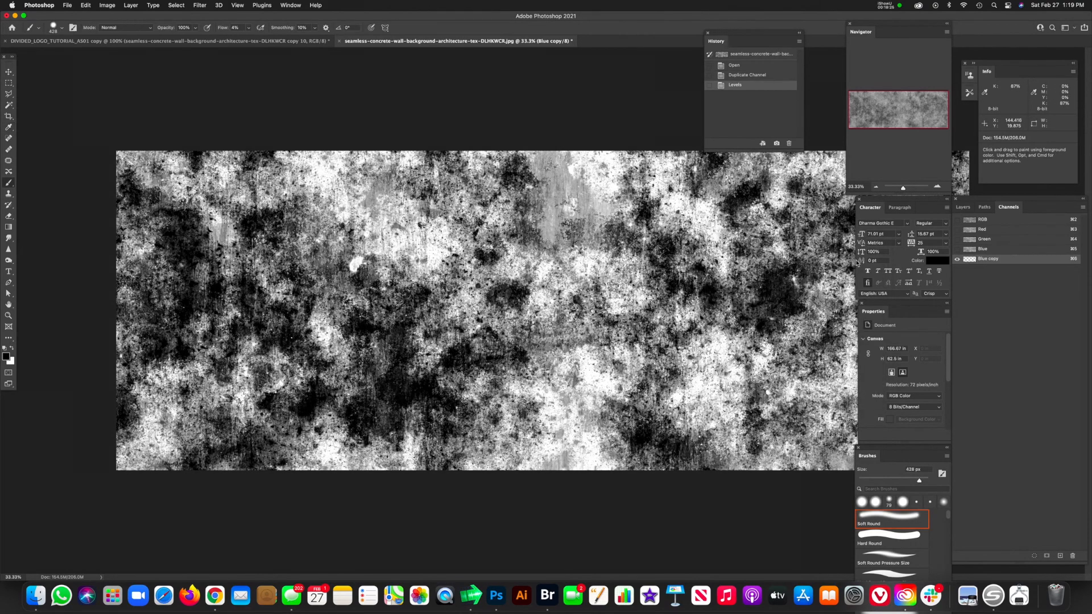
Step: Select the light areas of the Blue copy channel using Color Range with a fuzziness of 112
left_click(176, 6)
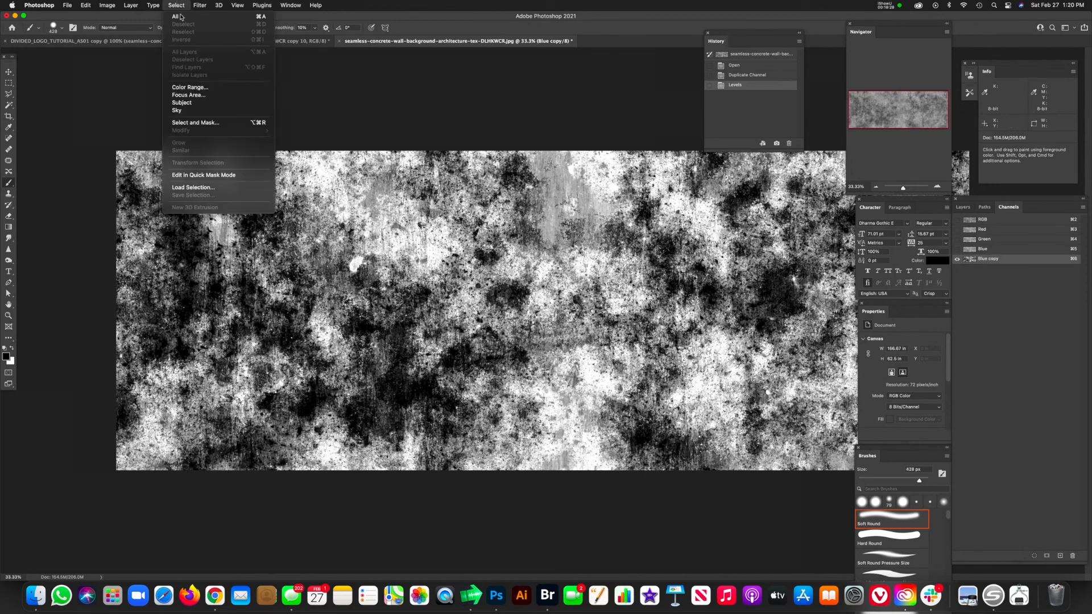
left_click(193, 88)
left_click(545, 296)
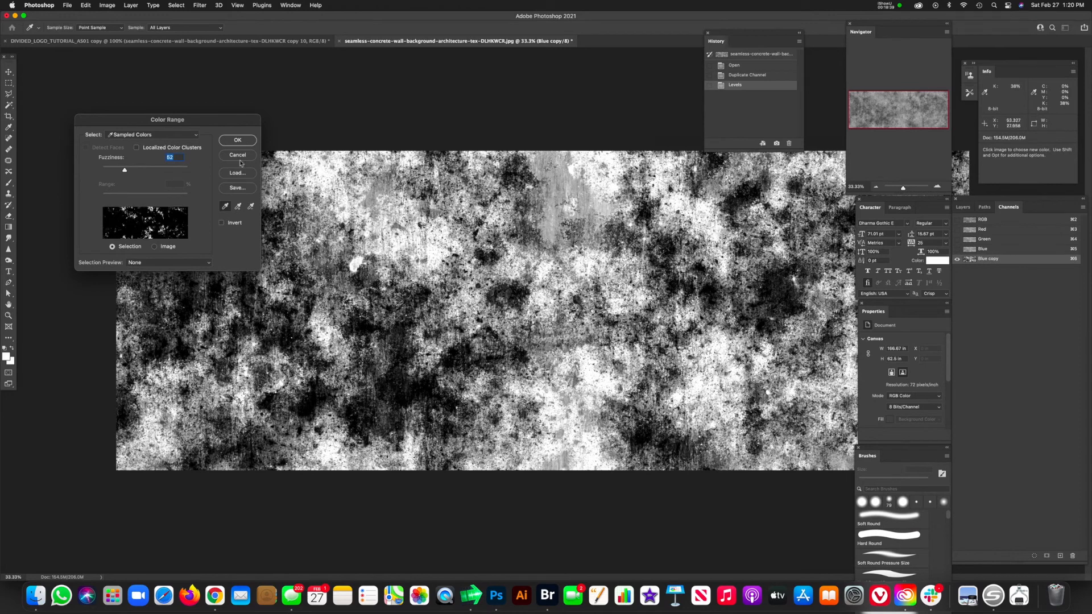
left_click_drag(124, 171, 150, 172)
left_click(237, 141)
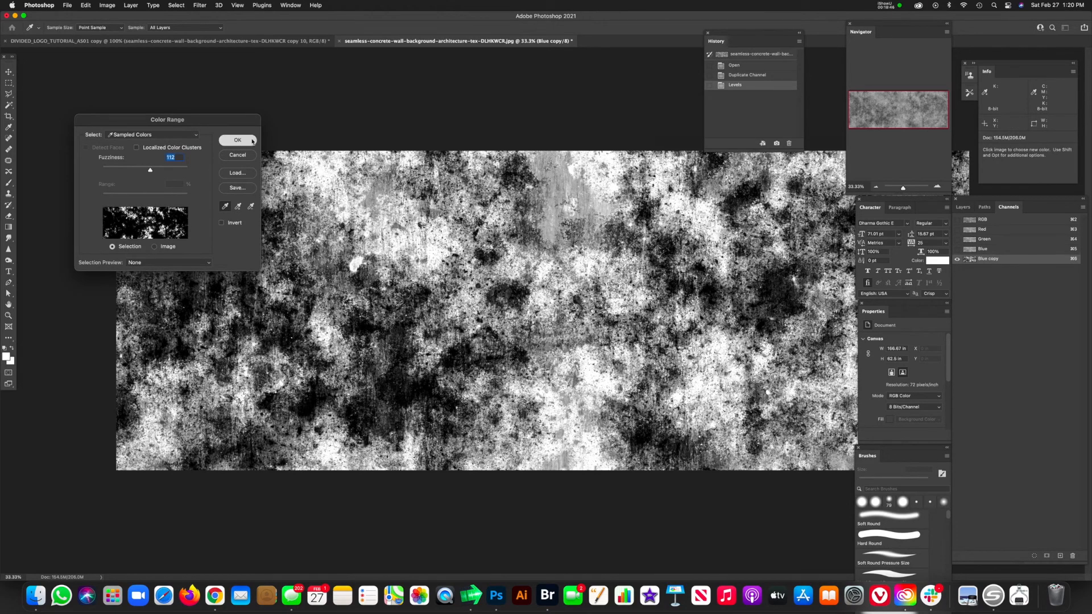
key("b")
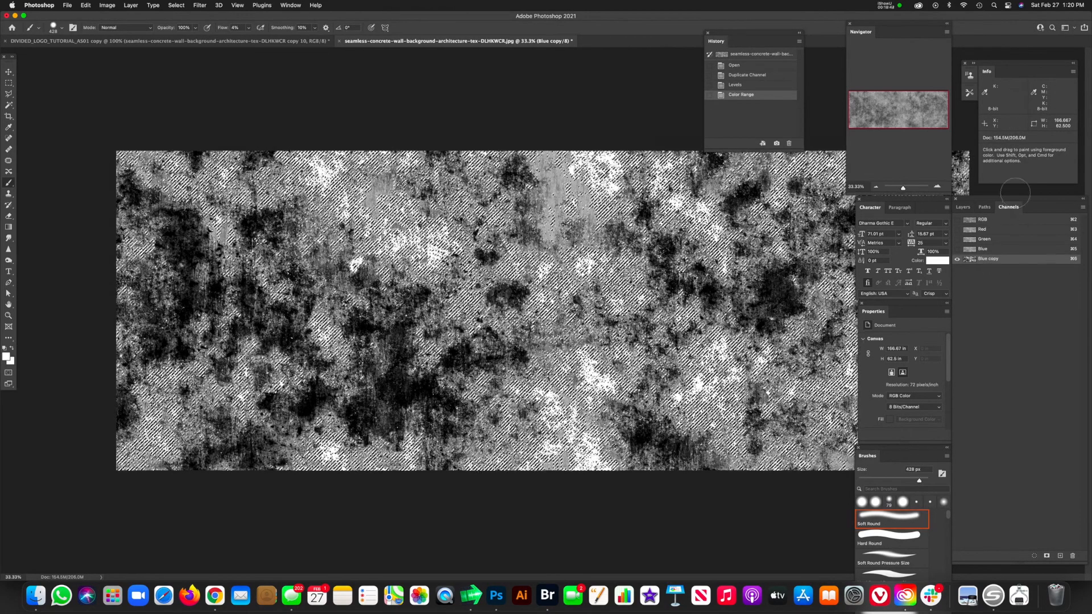
Step: Mask the concrete Background layer with the selection and copy the masked layer into the DIVIDED title document
left_click(963, 207)
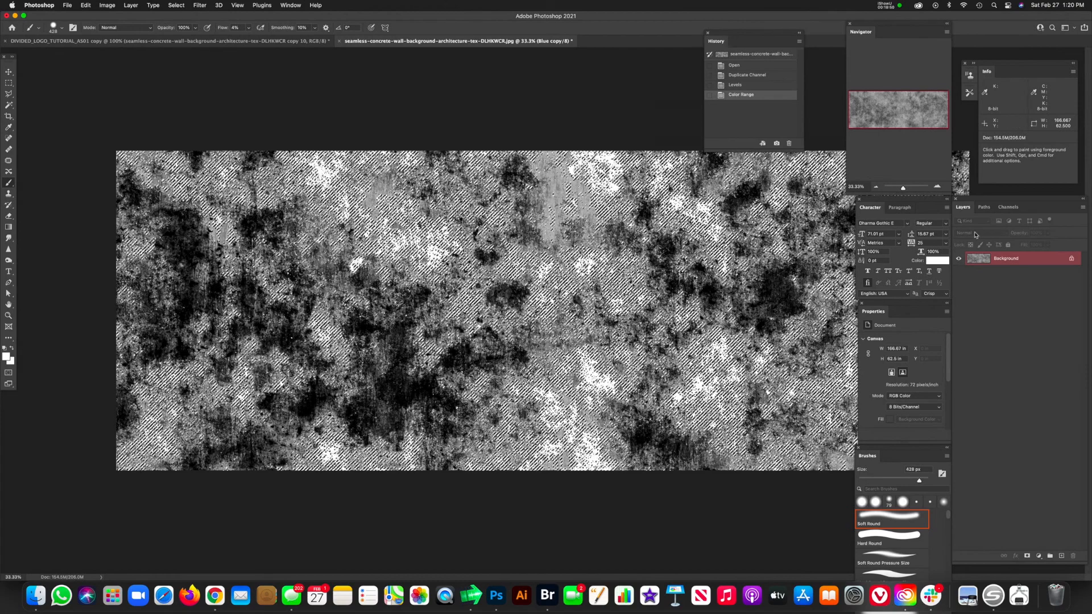
left_click(1028, 559)
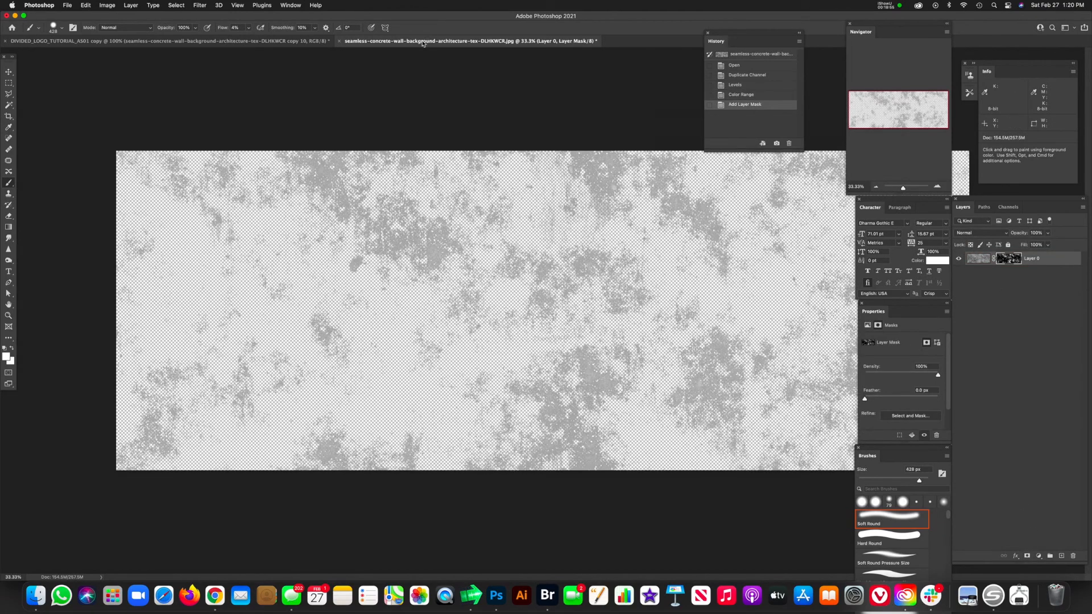
left_click_drag(724, 353, 1036, 407)
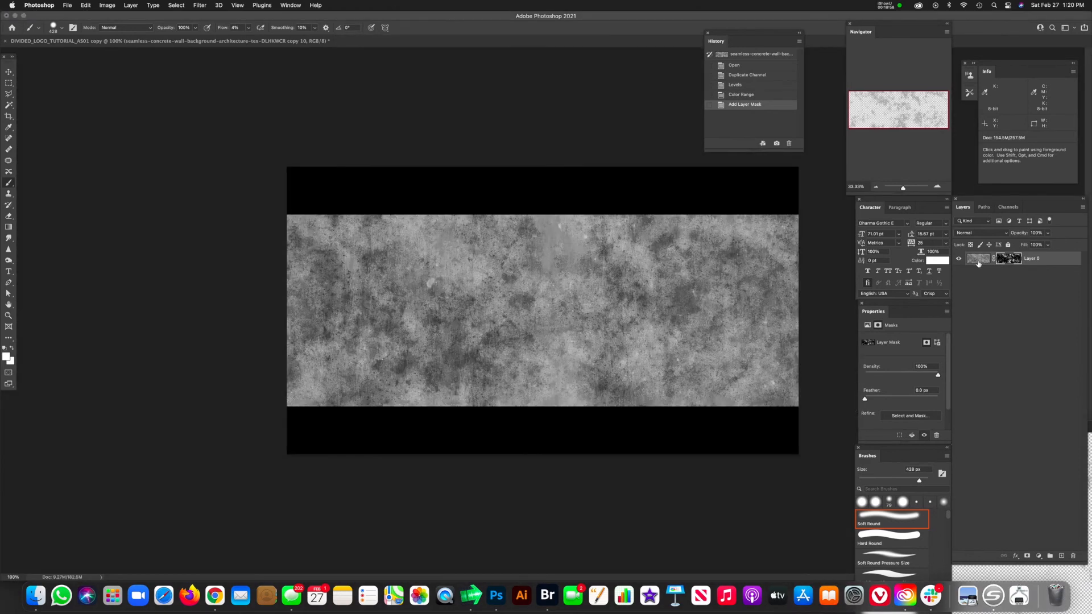
left_click_drag(978, 261, 505, 310)
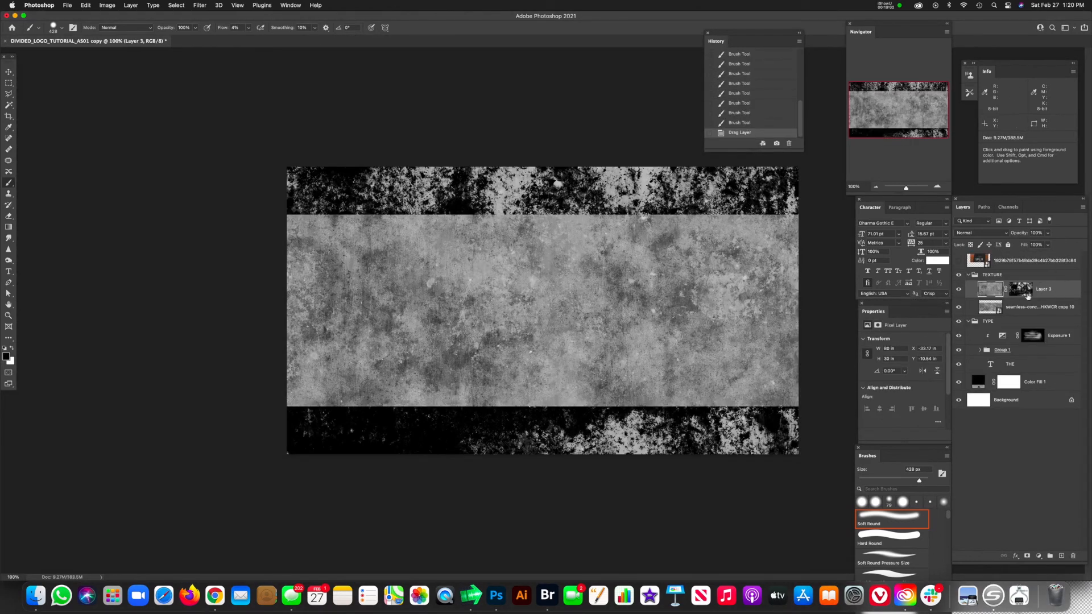
Step: Hide both layers in the TEXTURE group and copy the distressed layer's mask onto the DIVIDED strips group
left_click(958, 307)
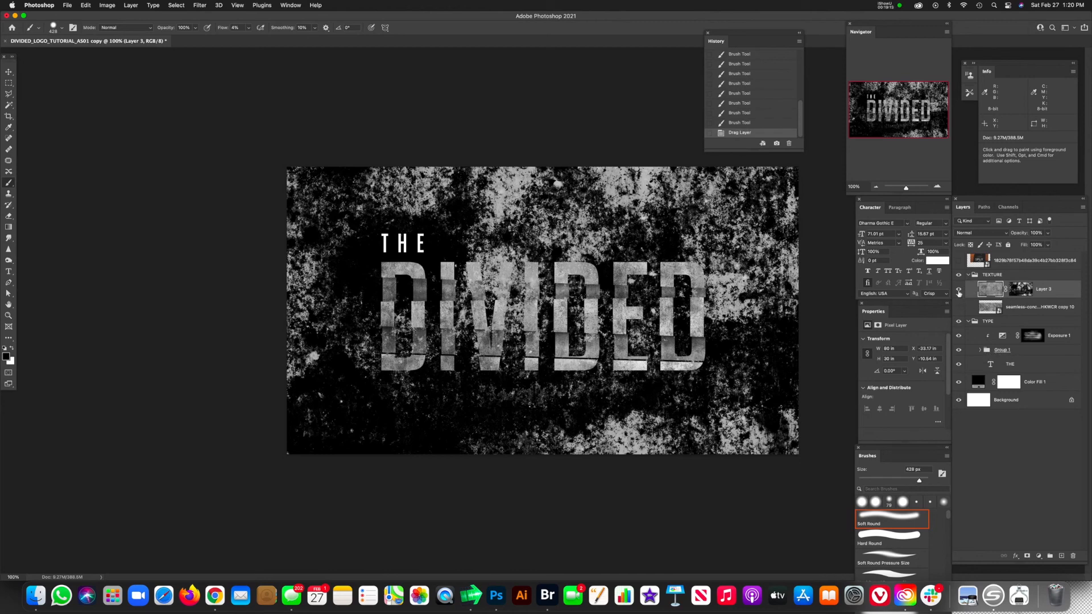
left_click(959, 291)
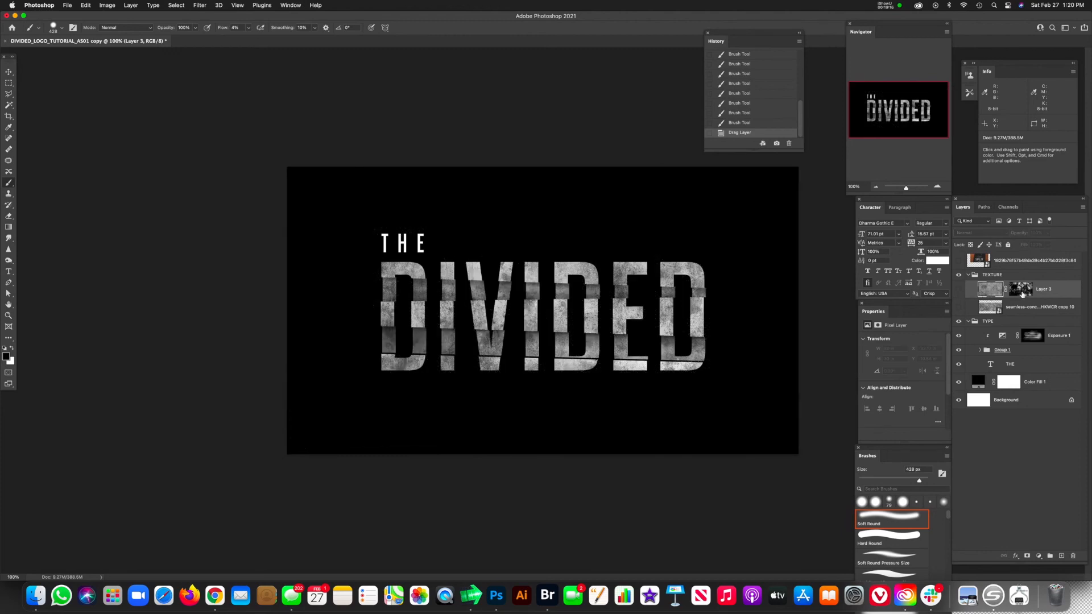
left_click(1021, 292)
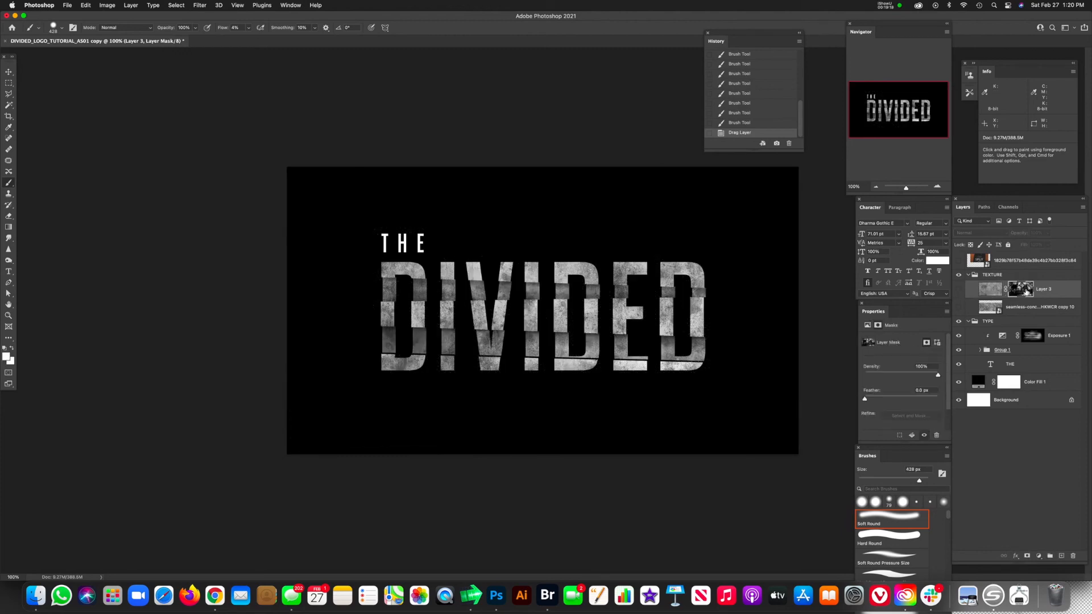
left_click_drag(1018, 292, 1026, 353)
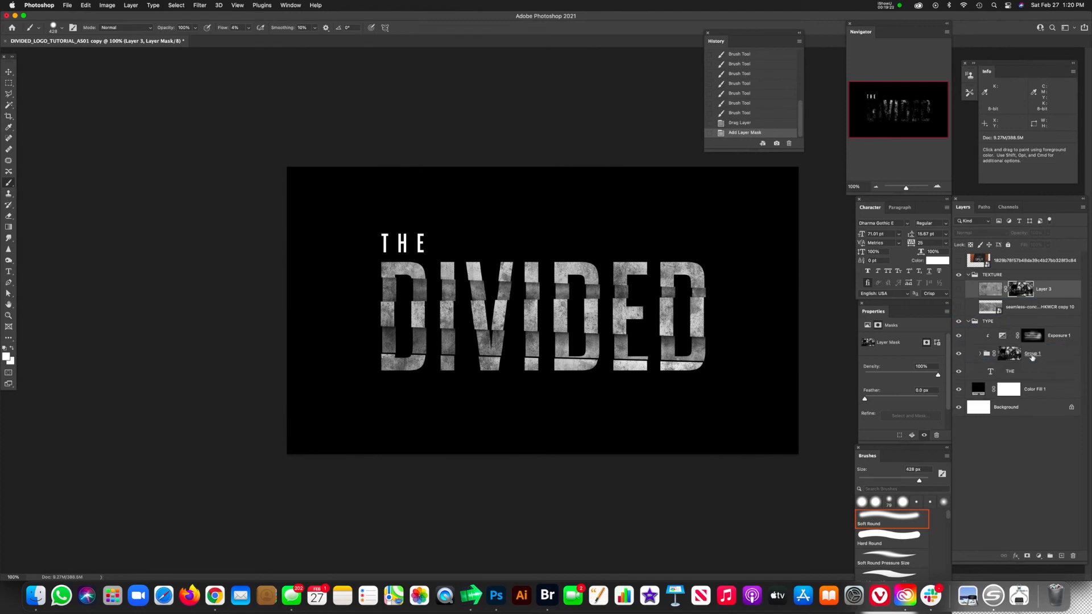
Step: Invert the distressed layer mask on the DIVIDED group, keeping it linked
left_click(993, 354)
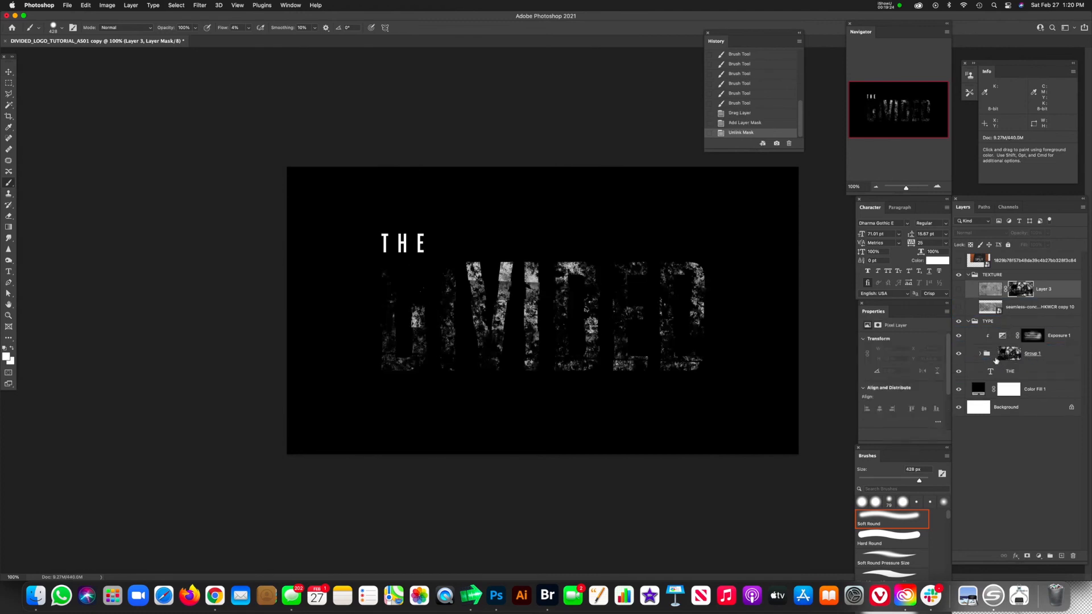
left_click(994, 353)
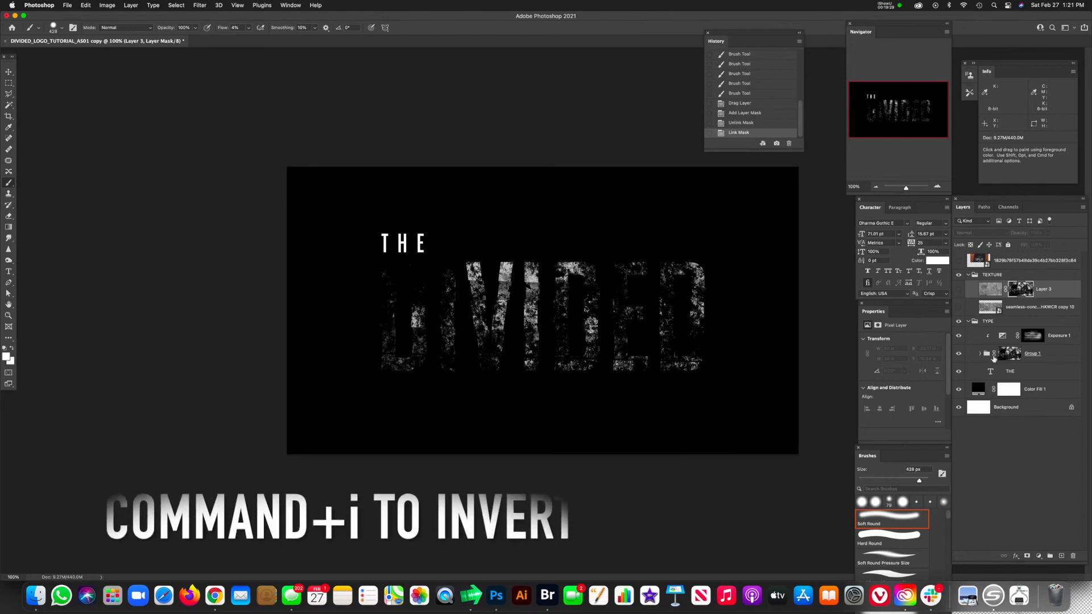
left_click(1011, 359)
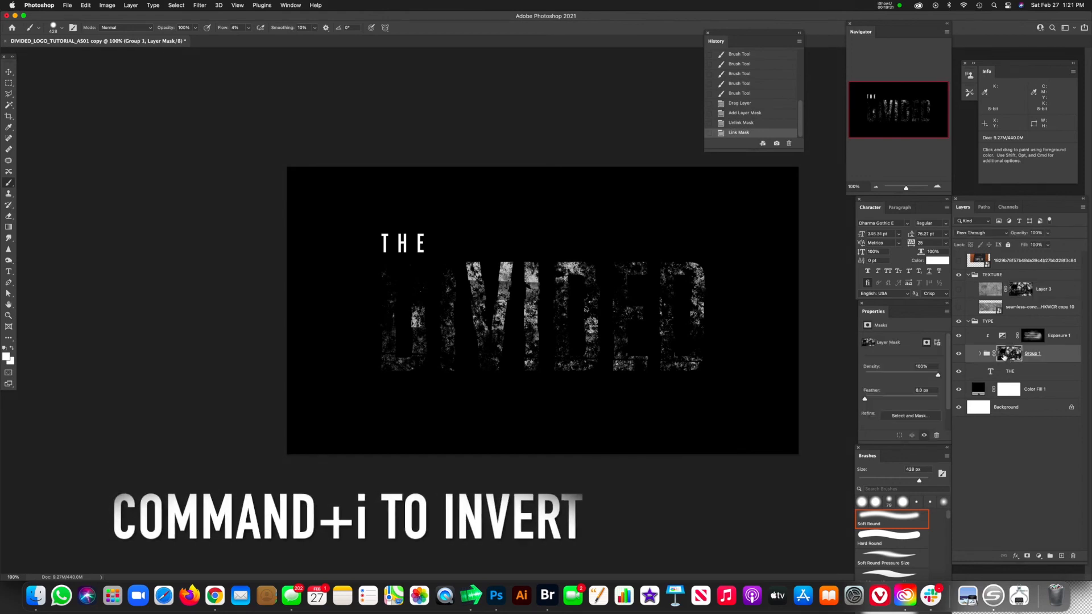
key("super+i")
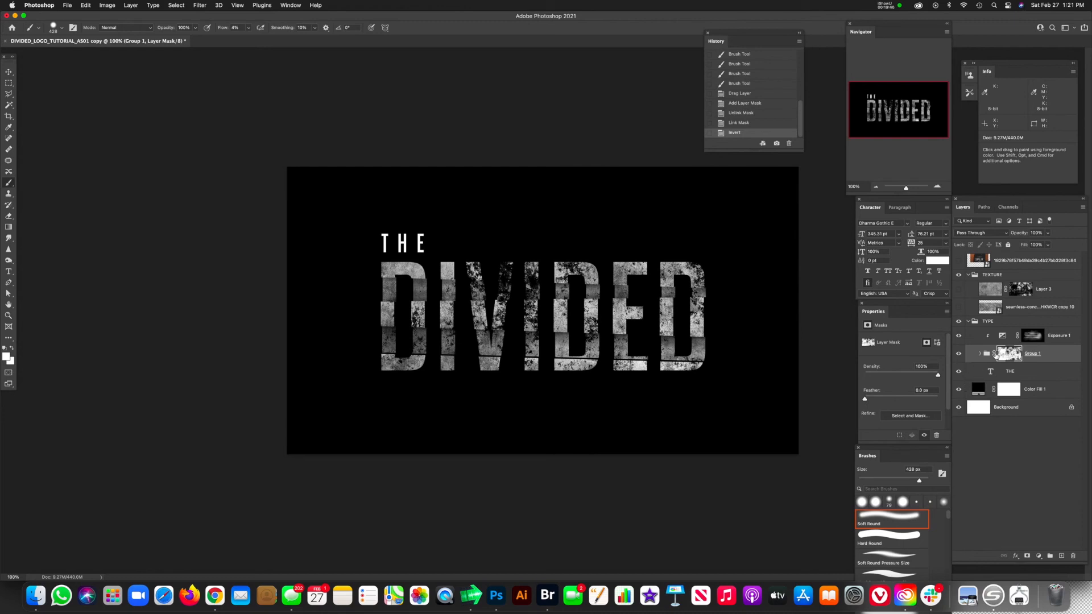
Step: Unlink the DIVIDED group's mask, scale it to about 69%, reposition it over the letters, and relink it
left_click(994, 354)
key("super+t")
key("super+minus")
key("super+minus")
key("super+minus")
left_click_drag(661, 300, 711, 285)
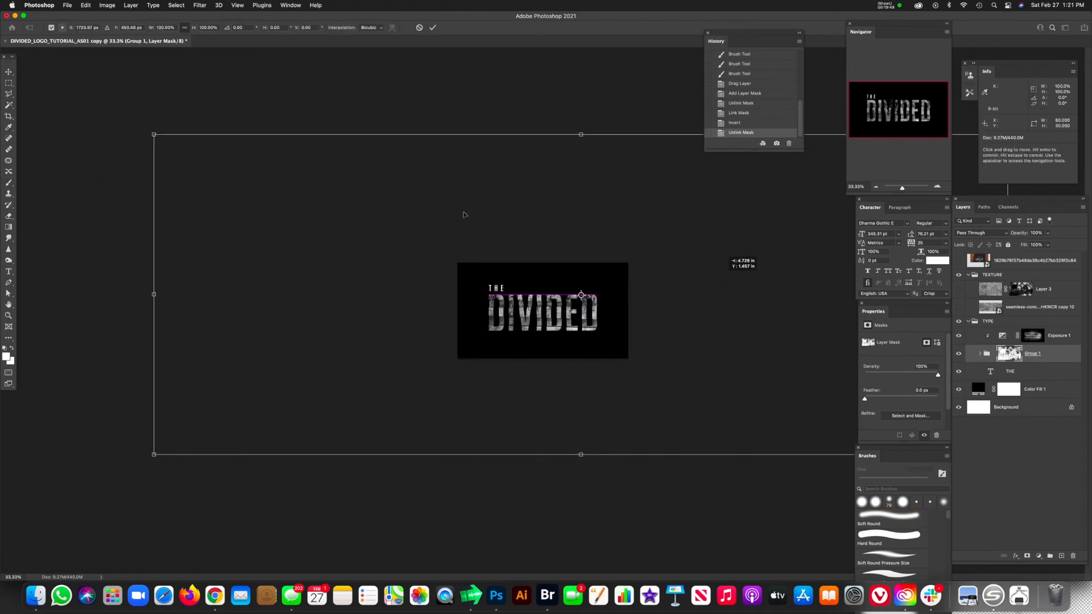
left_click_drag(154, 134, 416, 232)
left_click_drag(784, 368, 655, 307)
key("super+equal")
key("super+equal")
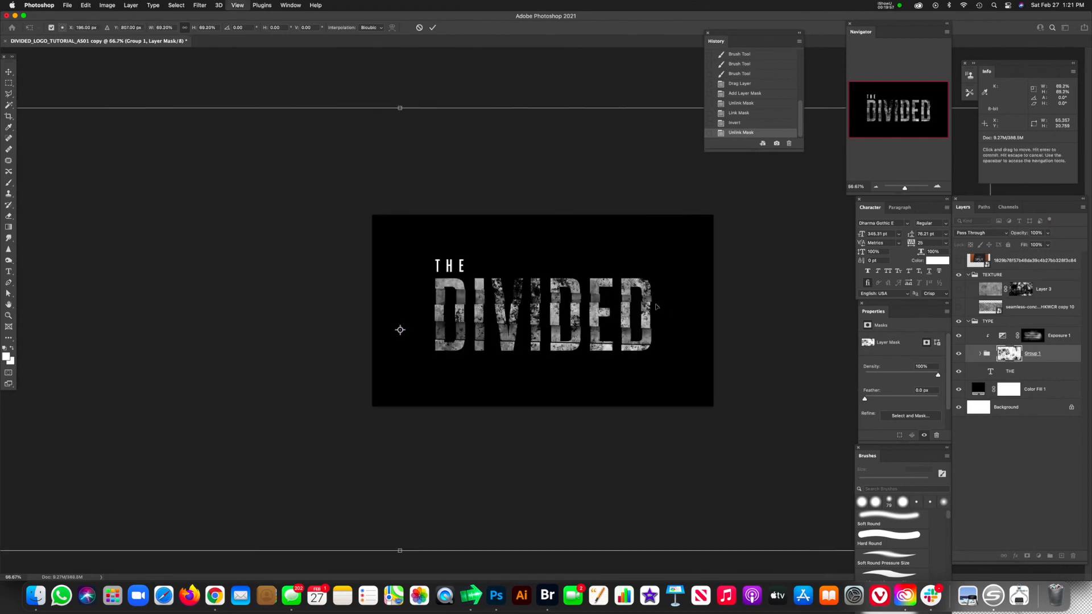
key("Return")
key("b")
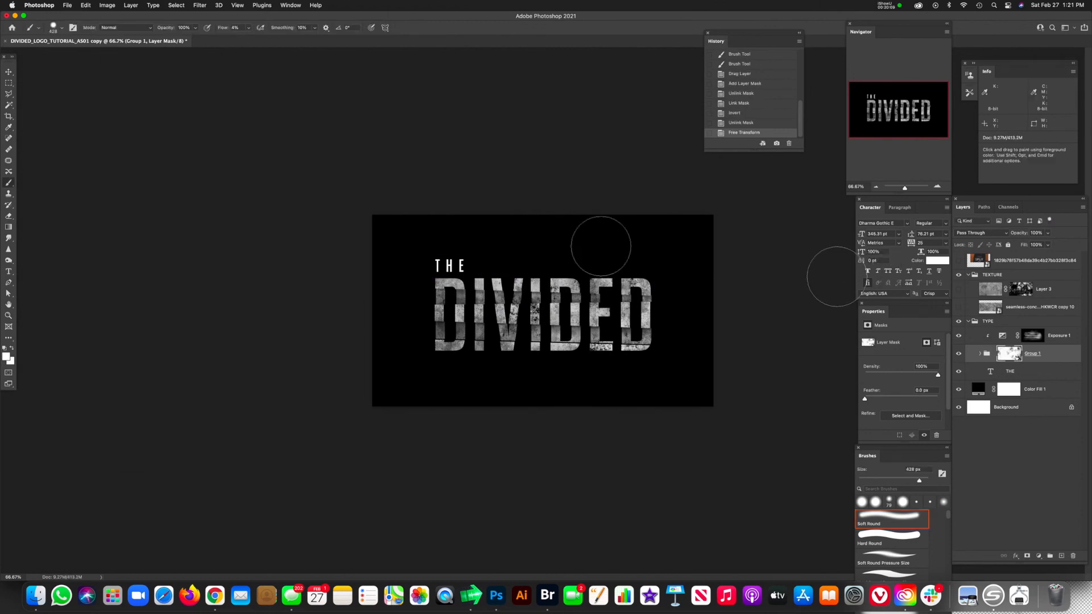
left_click(994, 356)
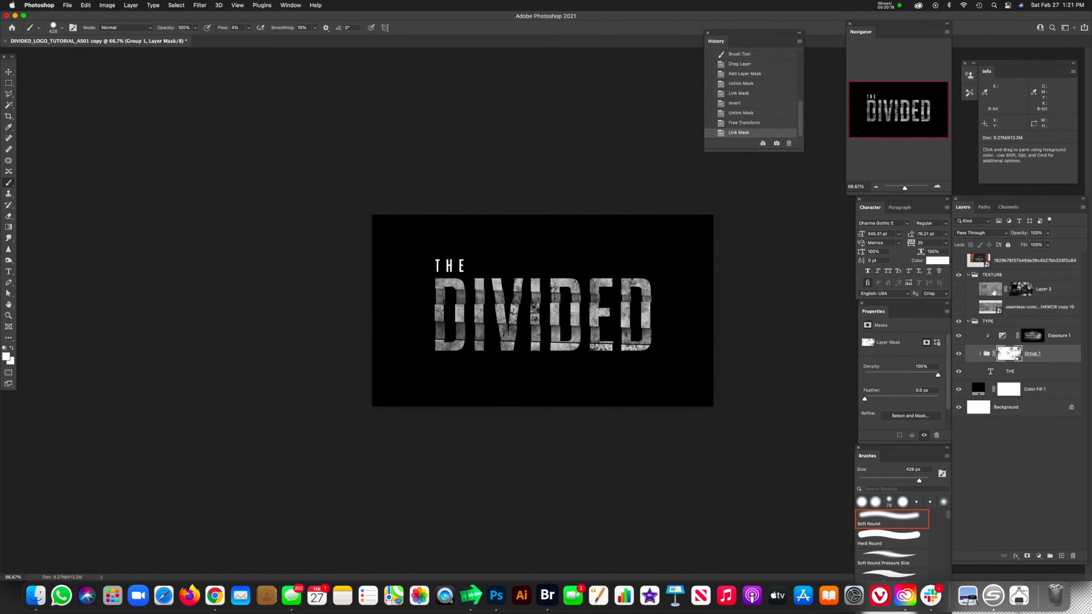
Step: Duplicate the concrete texture, place one copy directly above THE, clip it to that text, and make it visible
left_click(990, 310)
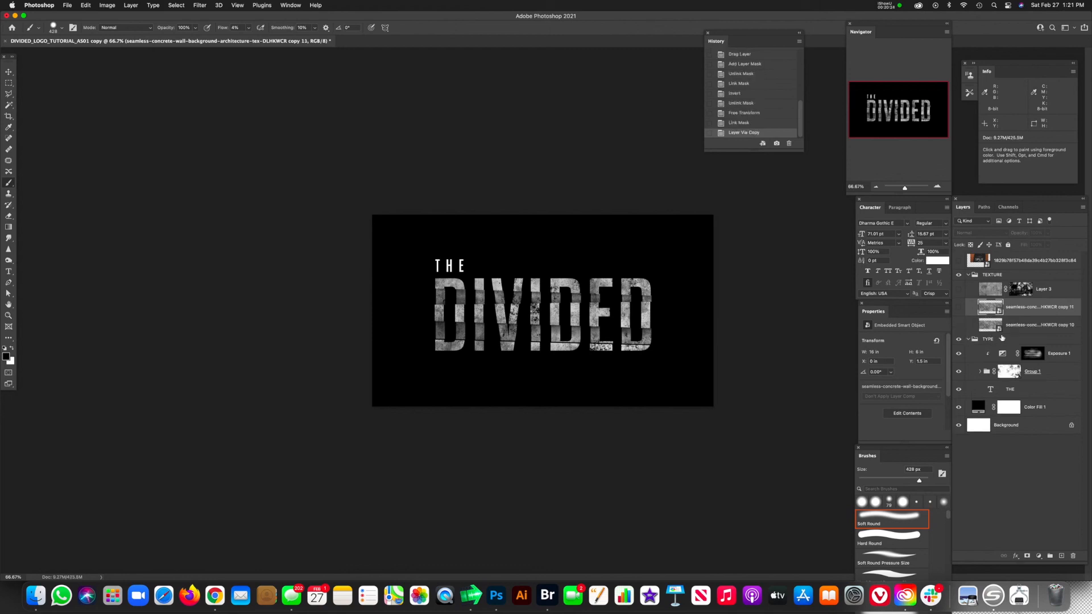
key("ctrl+j")
left_click_drag(979, 324, 992, 388)
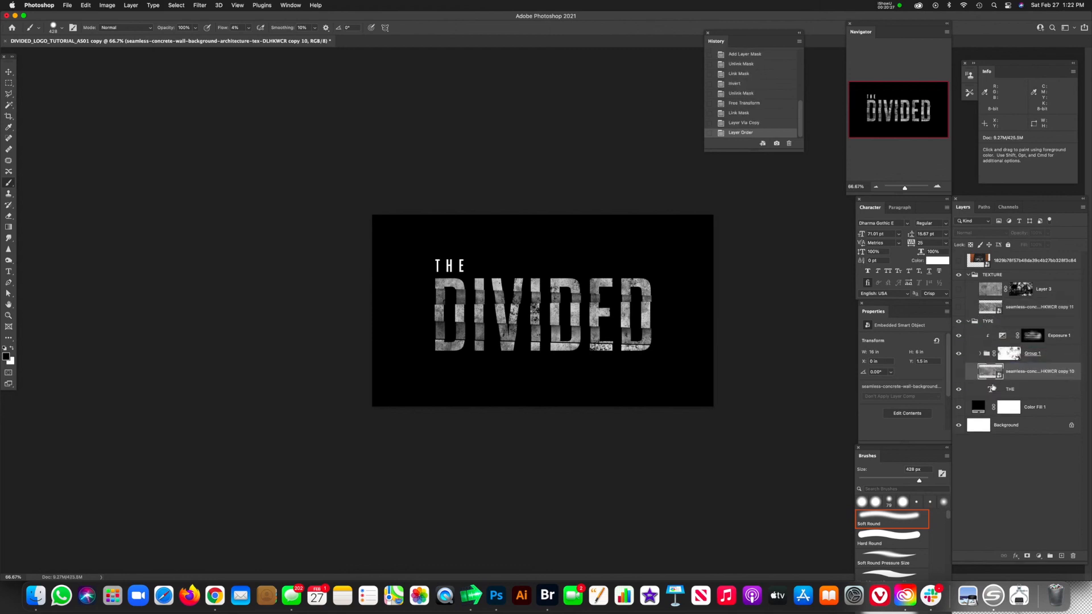
left_click(993, 381, "alt")
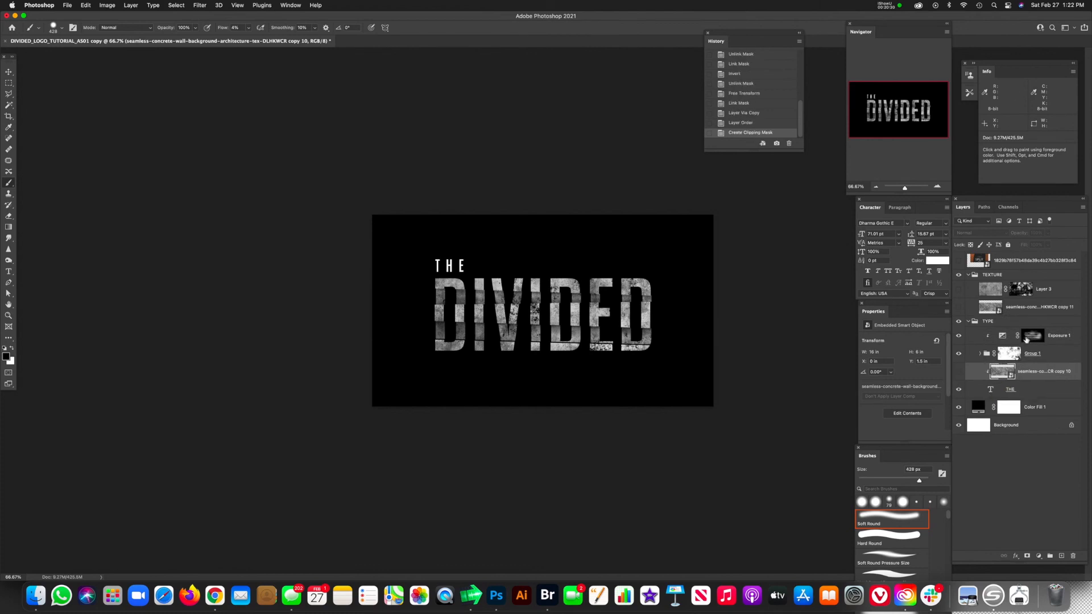
left_click(959, 372)
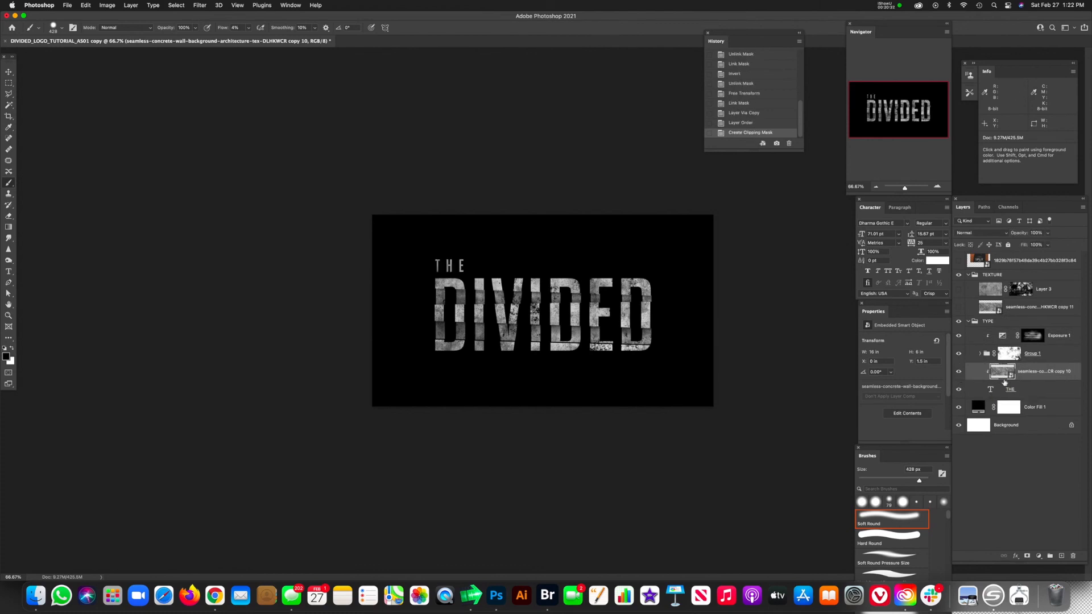